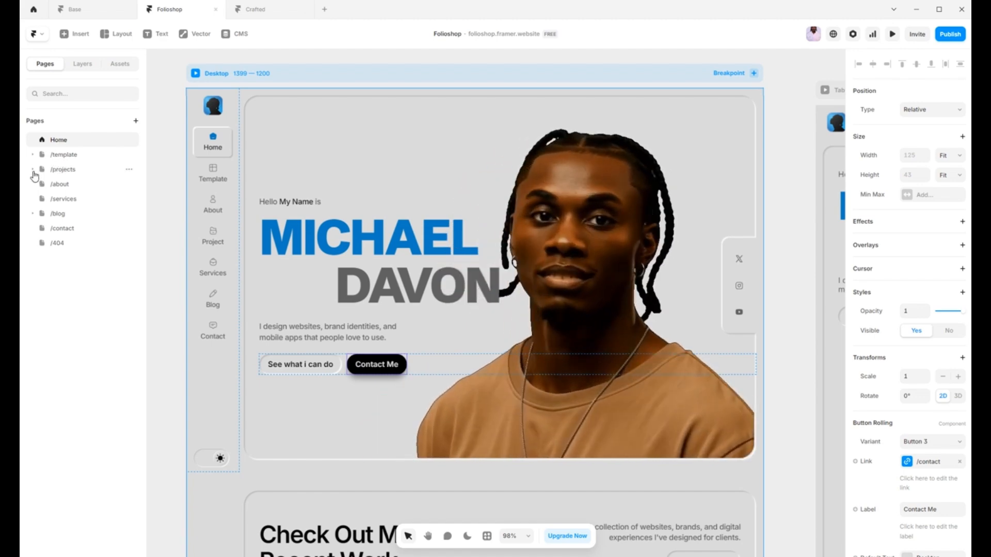
Step: Review the project's pages, including the contents of /projects and the options for /contact, plus the Home page layers and the project assets
click(33, 170)
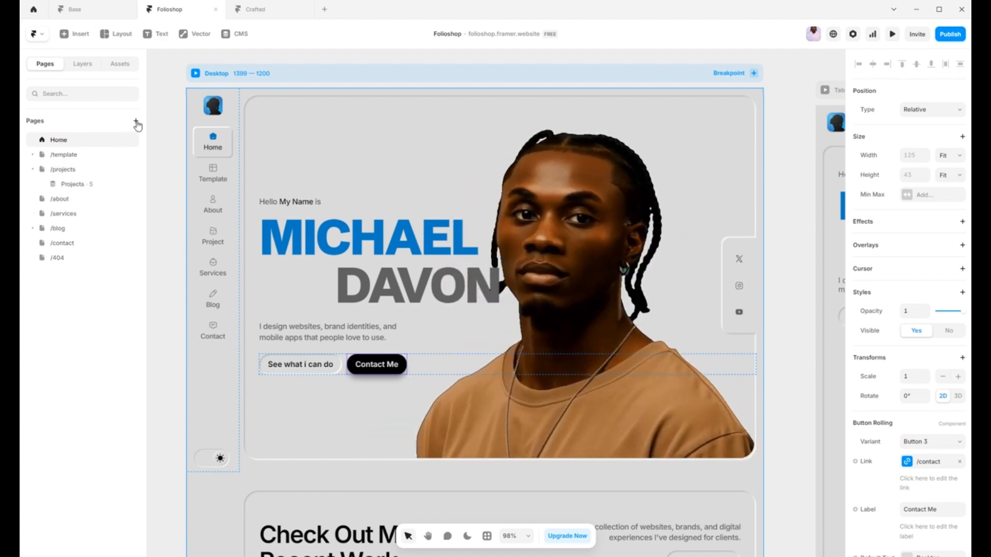
right_click(67, 248)
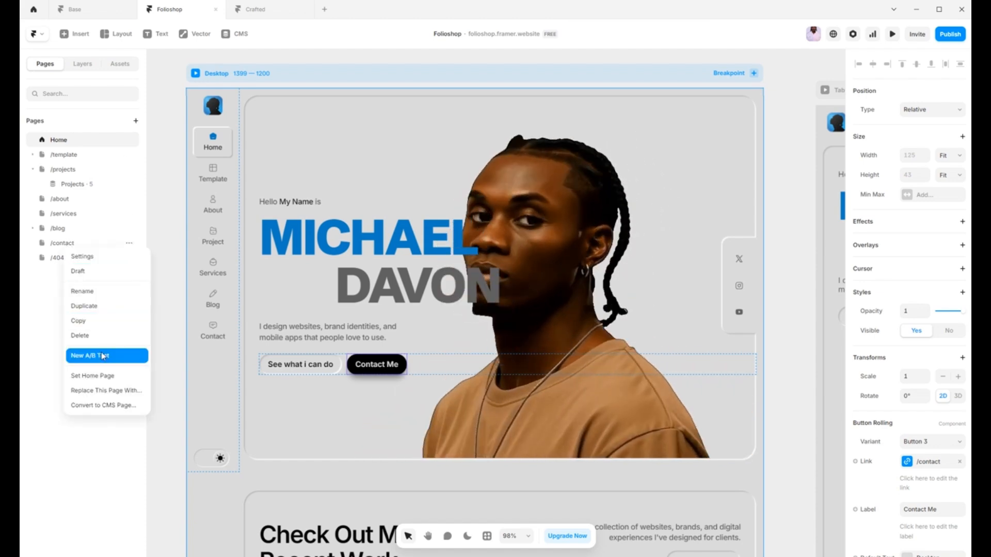
click(54, 309)
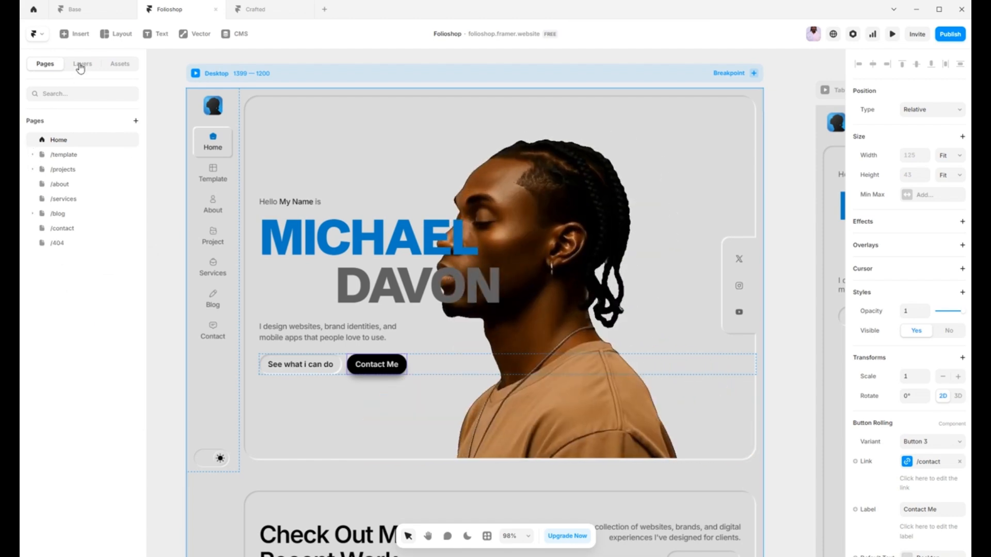
click(80, 67)
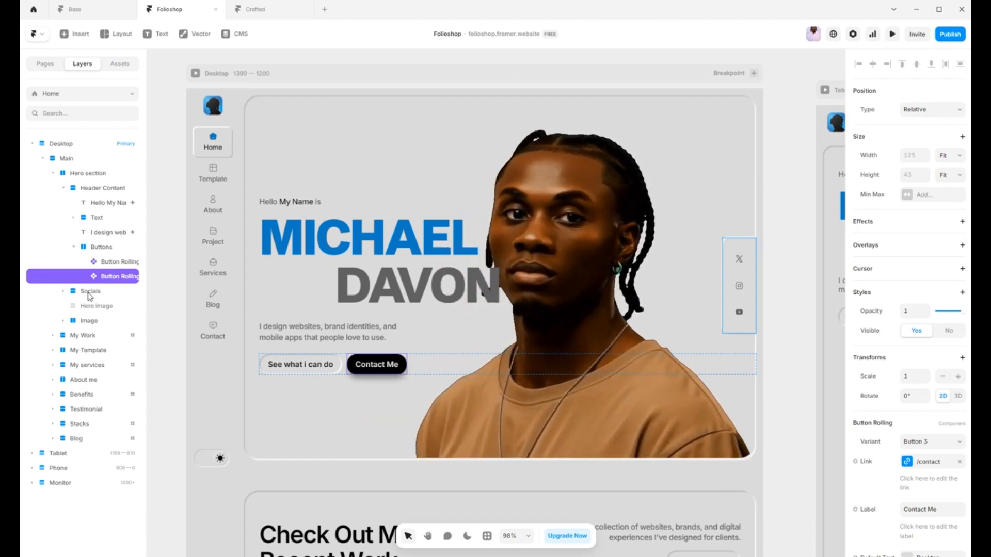
click(117, 65)
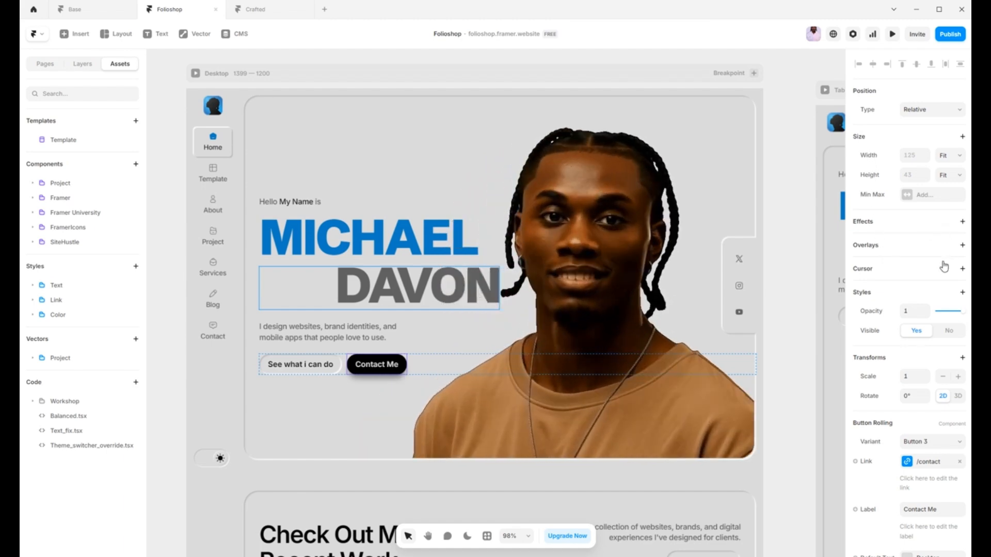
Step: Inspect the properties of the Contact Me button and the text content settings of the two-line hero headline
scroll(922, 350, down, 3)
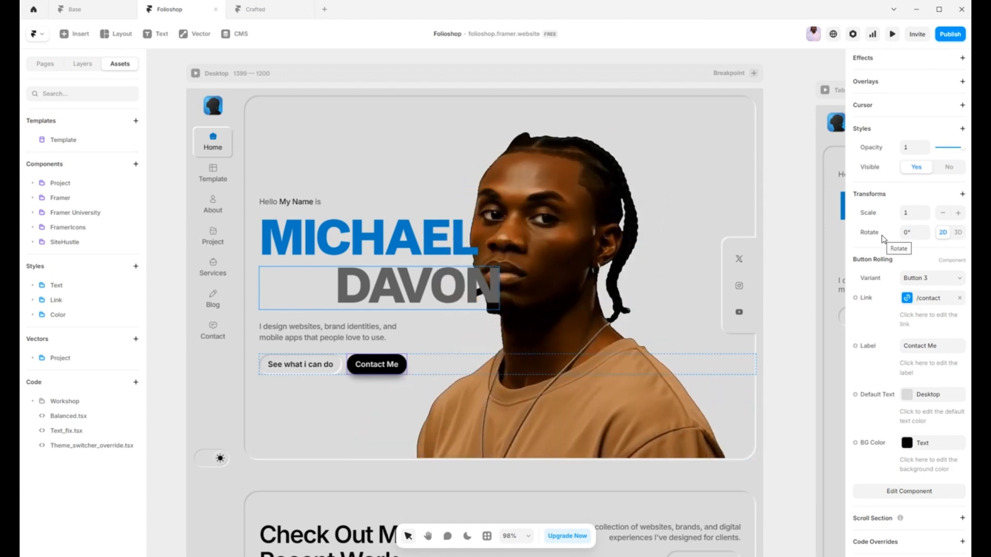
click(805, 257)
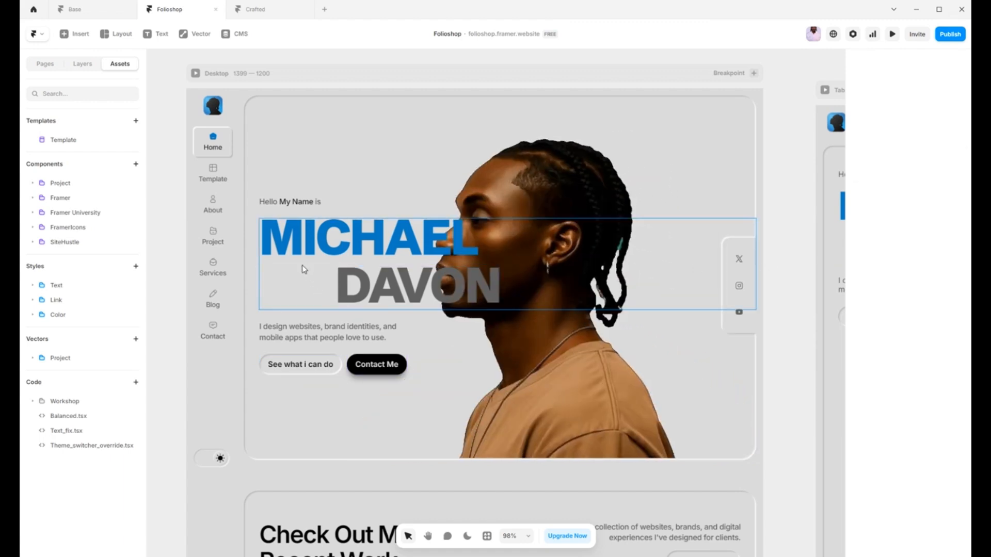
click(304, 244)
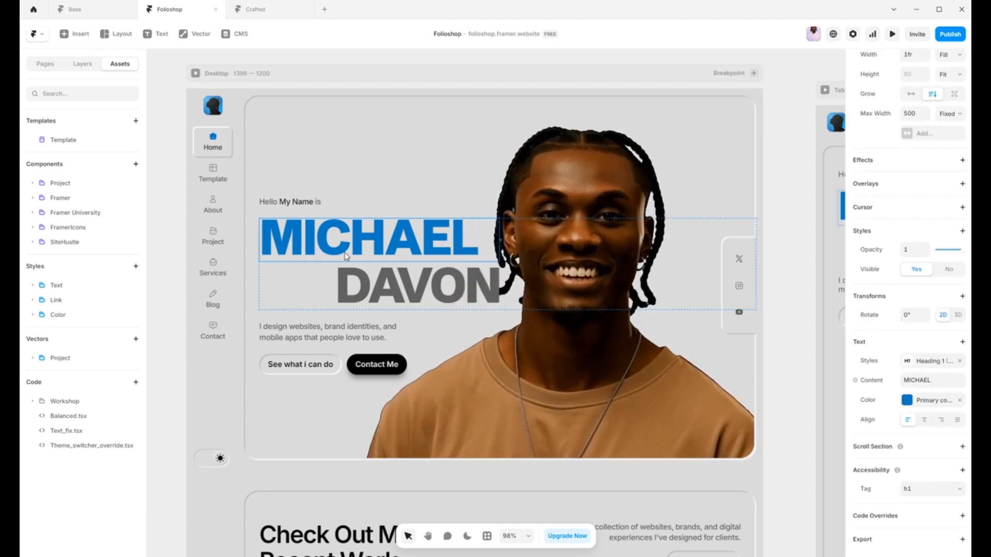
click(371, 283)
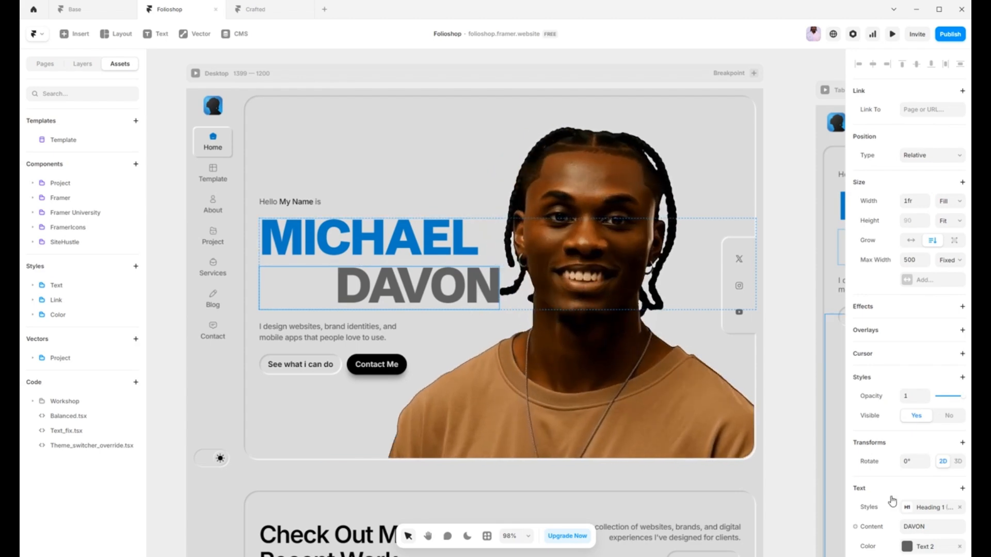
scroll(897, 516, down, 3)
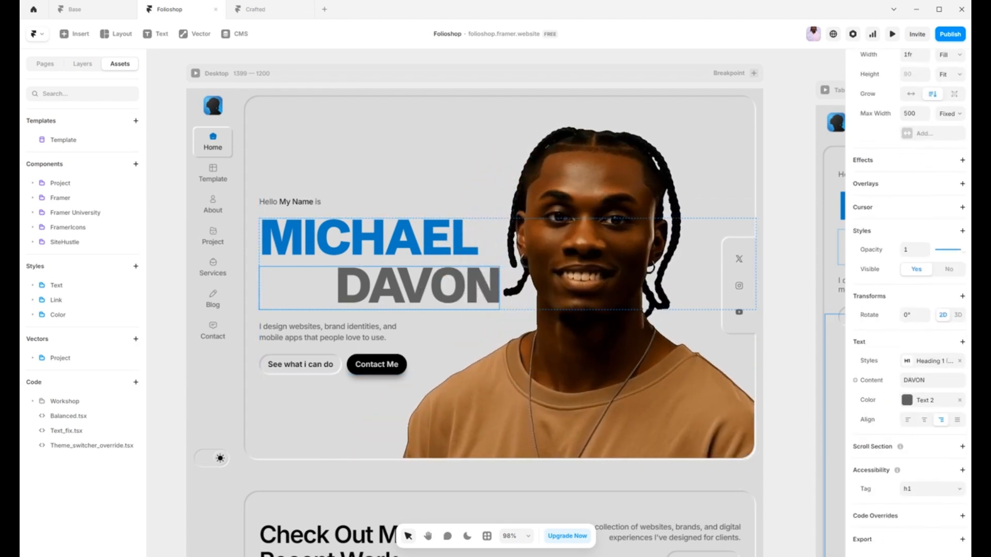
click(927, 380)
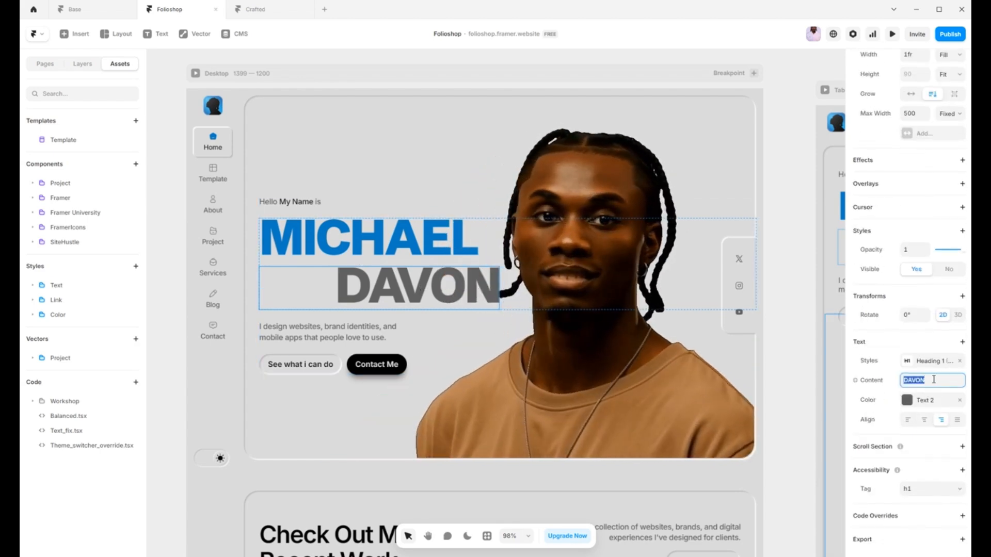
click(802, 311)
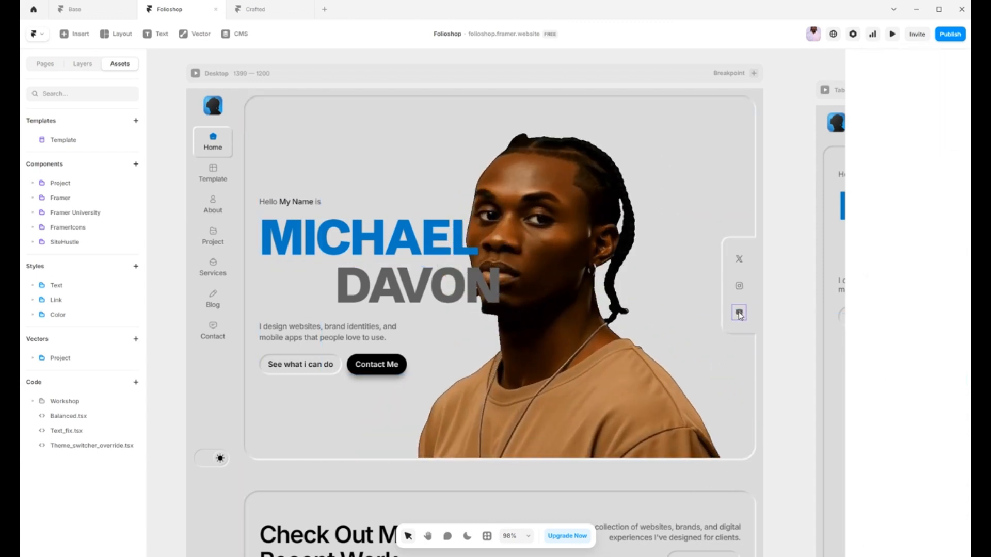
Step: Inspect the hero image's fill settings and the icon choices for the YouTube social button
click(591, 409)
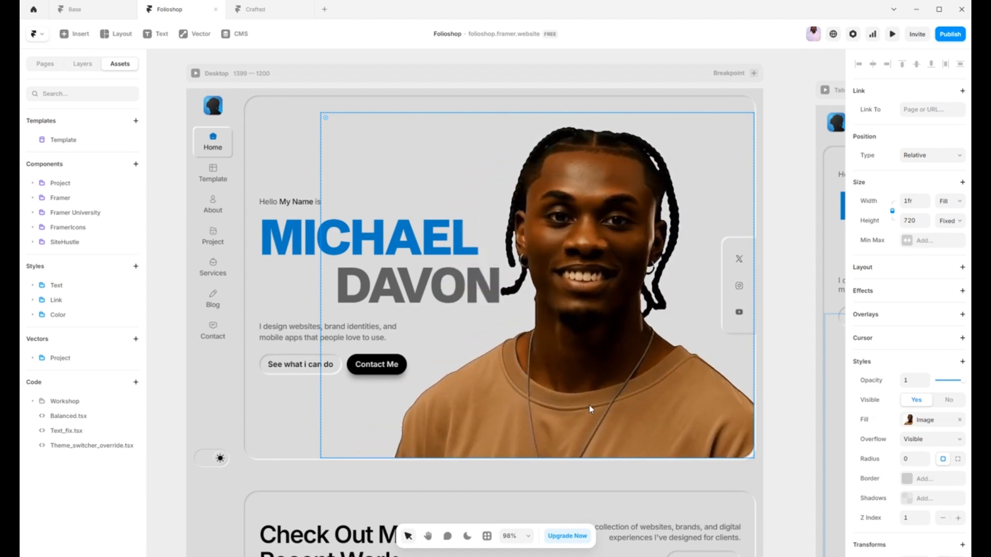
click(911, 427)
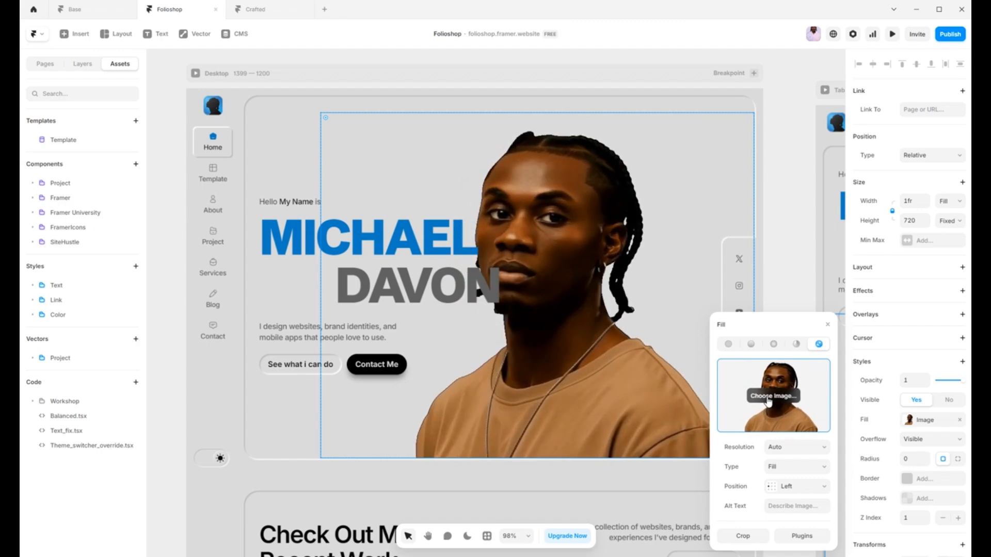
click(784, 292)
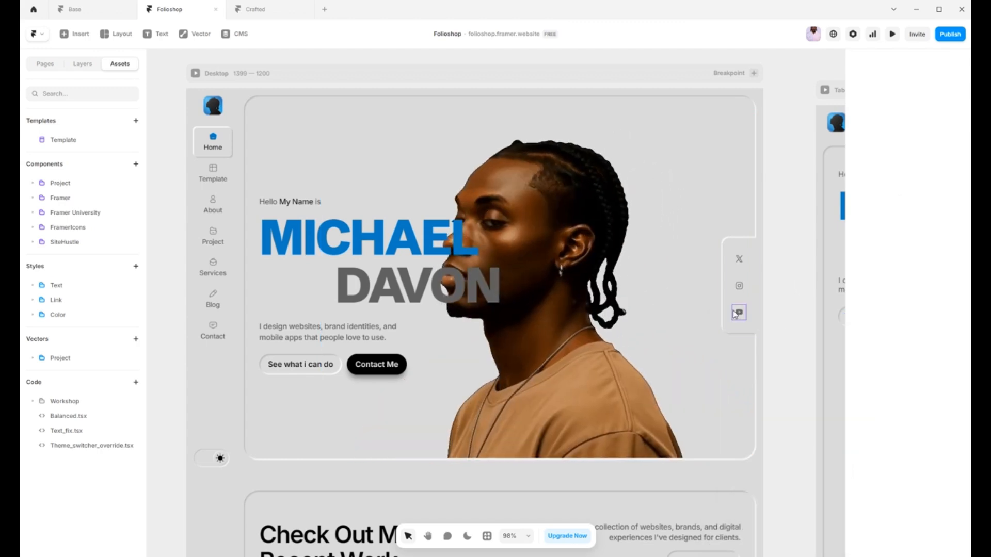
click(739, 312)
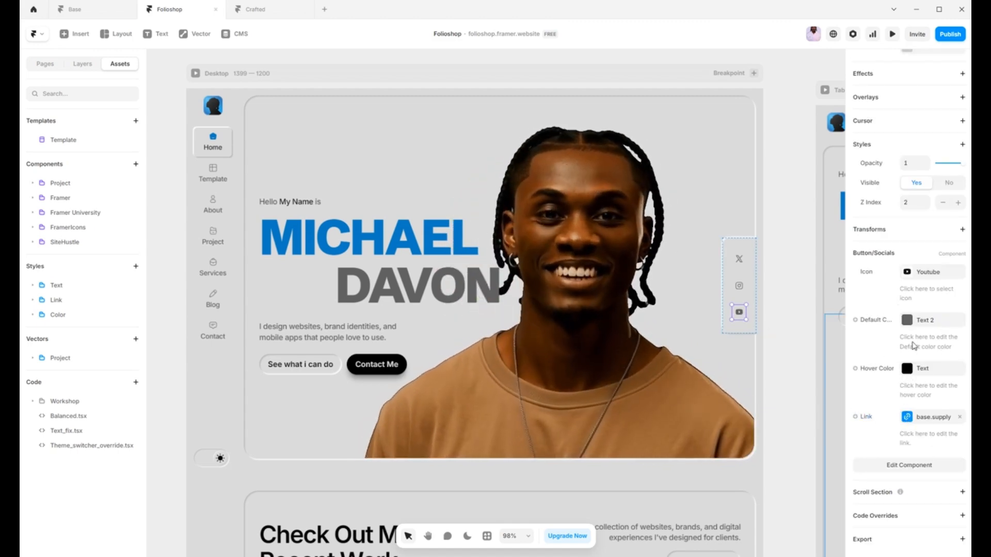
click(912, 276)
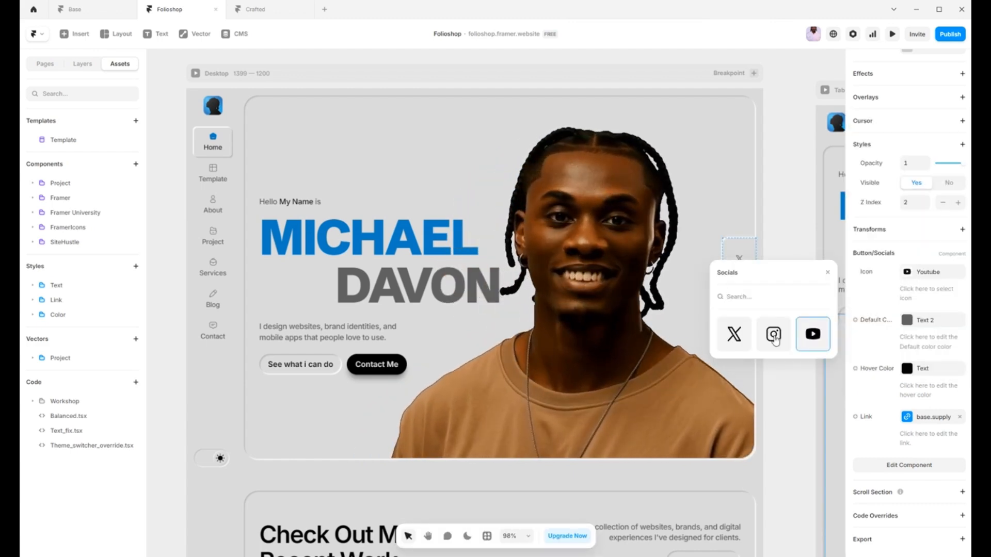
click(873, 304)
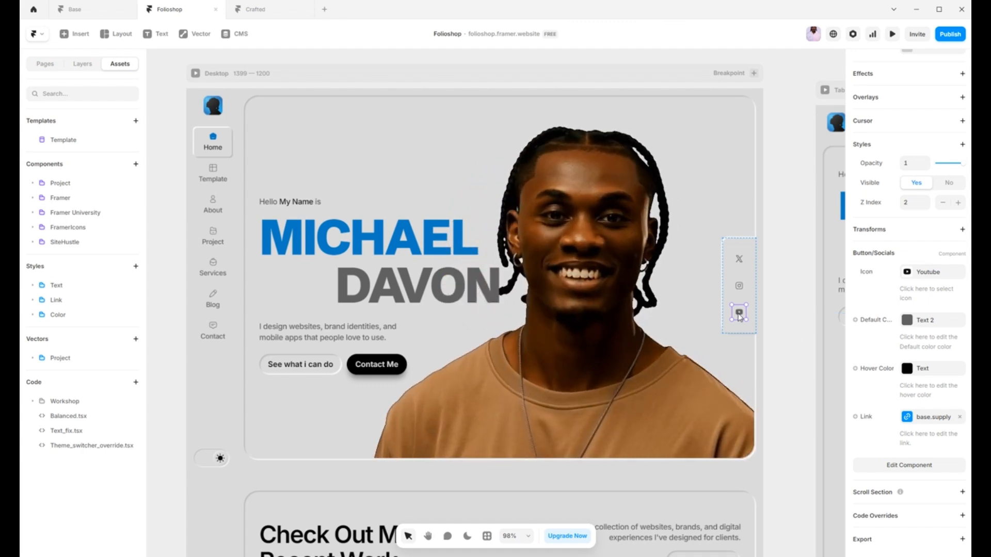
Step: Open the Socials button component and review its Icon, Default Color and Hover Color variables and the variable types that can be added
double_click(738, 313)
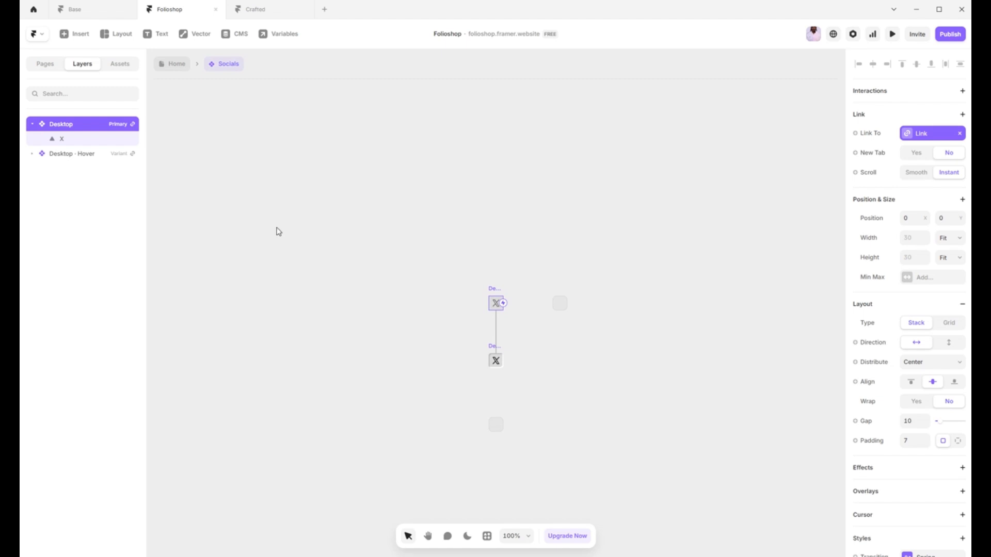
click(277, 36)
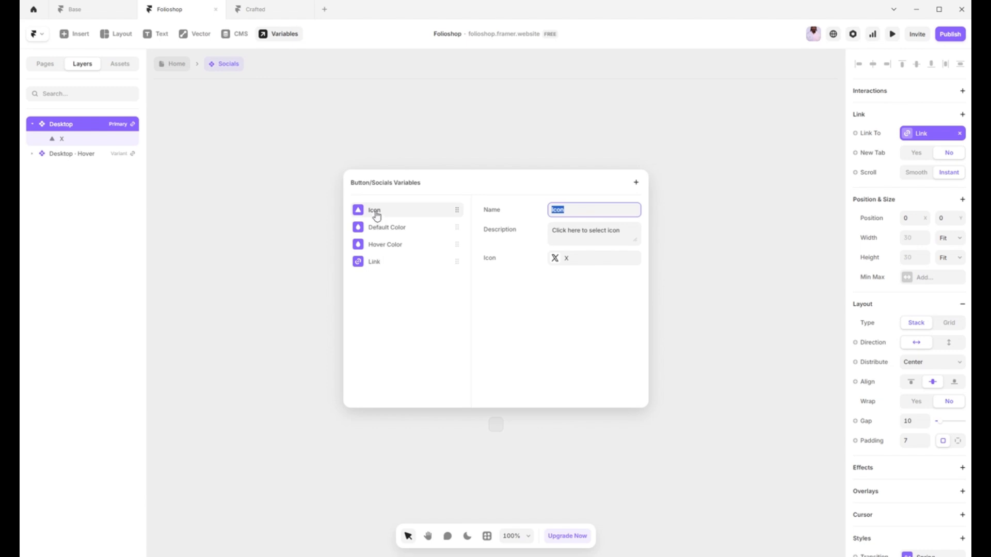
click(561, 260)
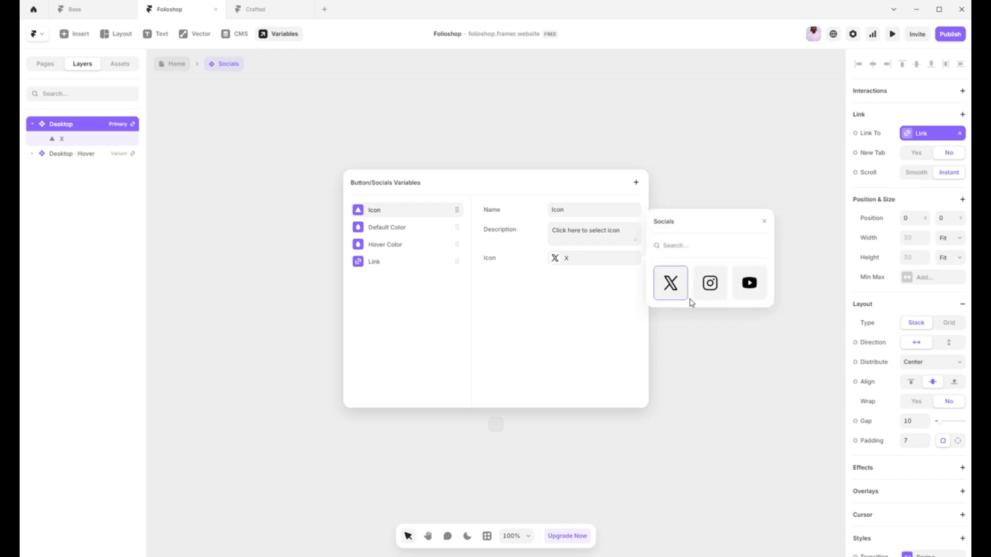
click(561, 306)
click(391, 231)
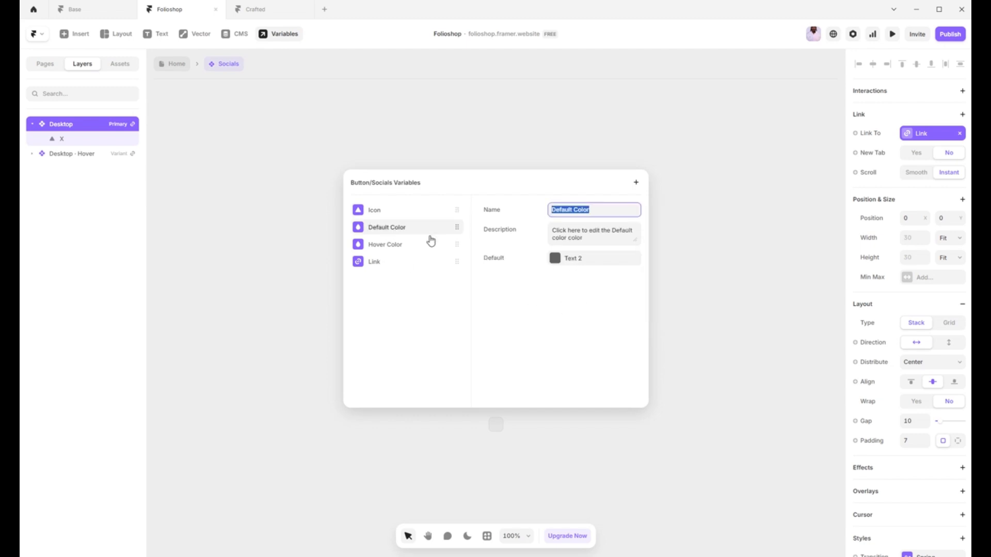
click(391, 245)
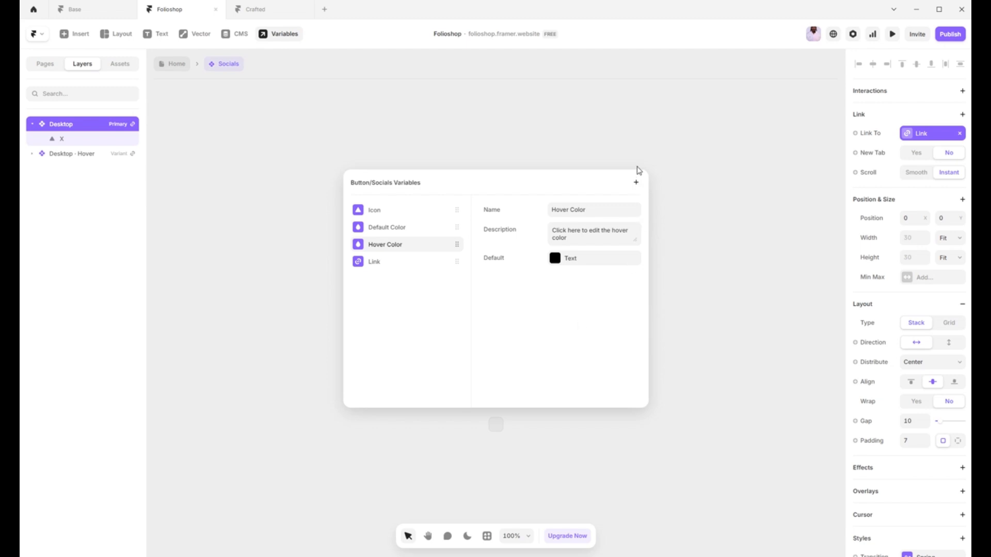
click(636, 185)
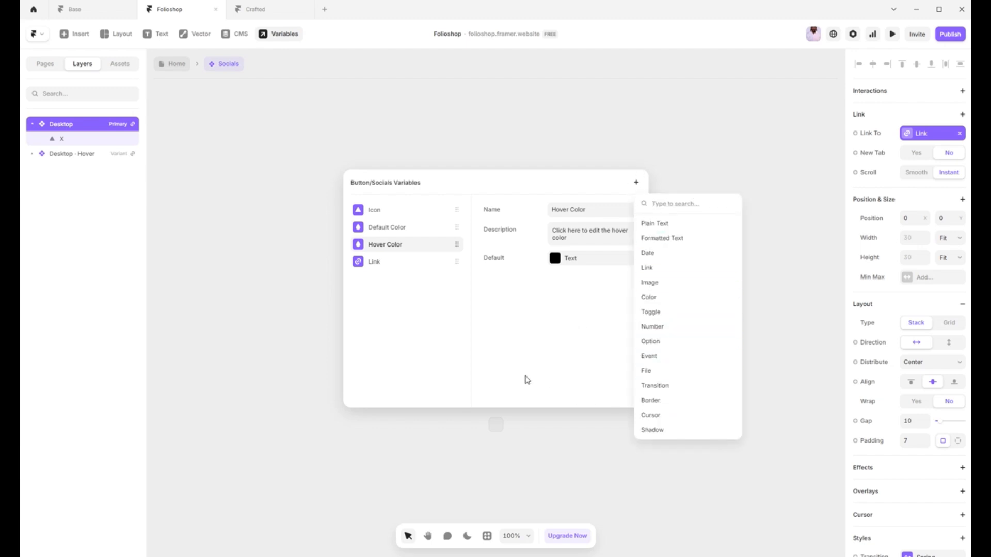
click(335, 444)
click(289, 398)
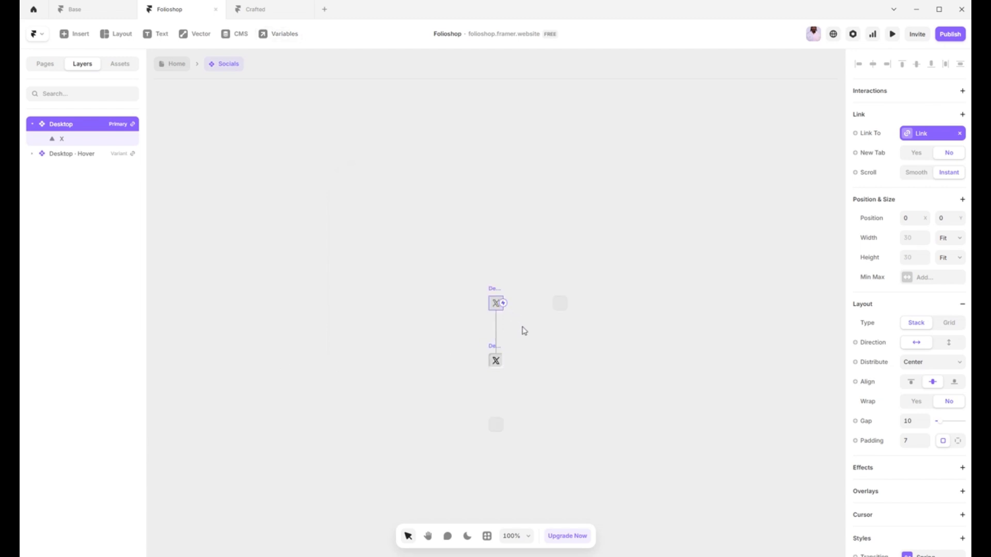
Step: Try a 1-wide solid 222222 border on the Socials component's primary variant, create a variable from it, and undo both
click(518, 266)
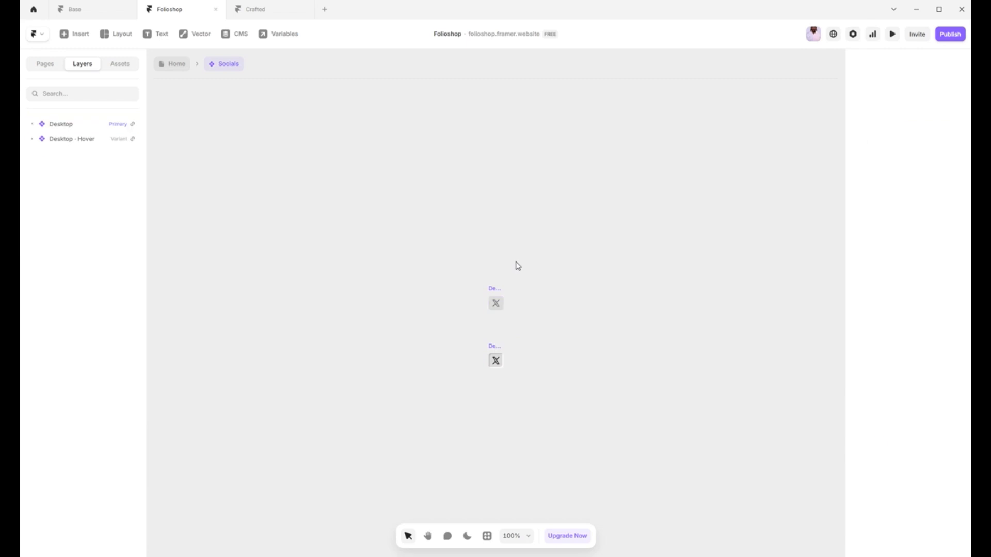
click(497, 288)
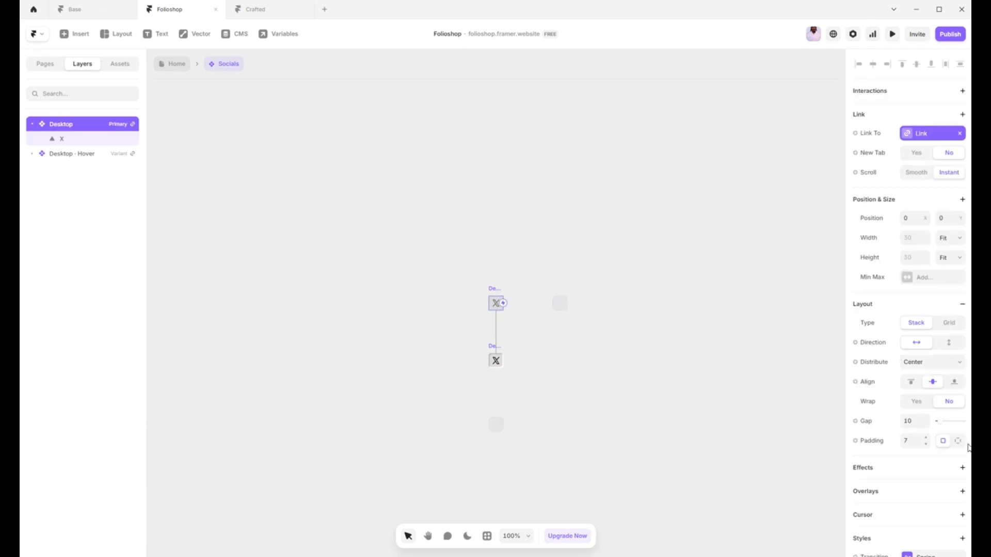
scroll(960, 447, down, 6)
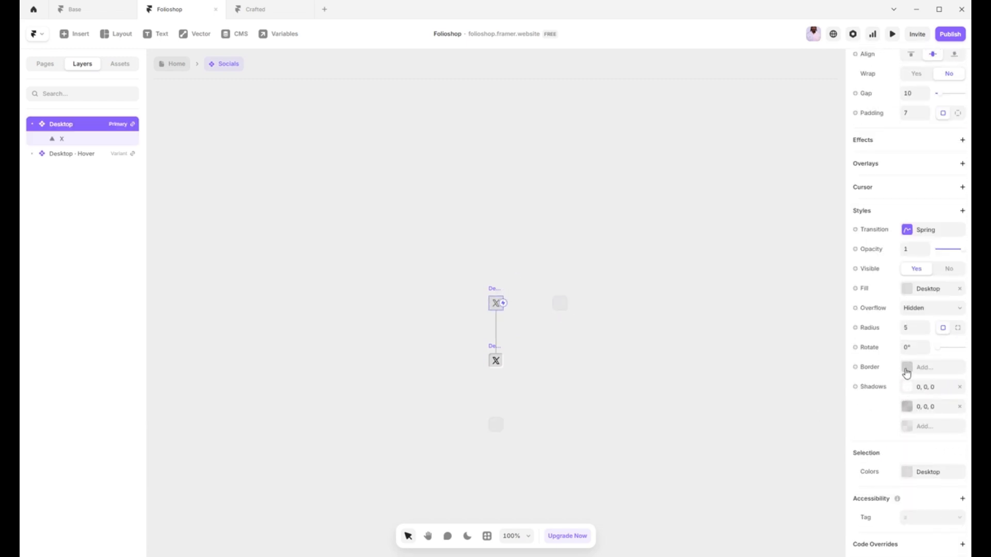
click(906, 368)
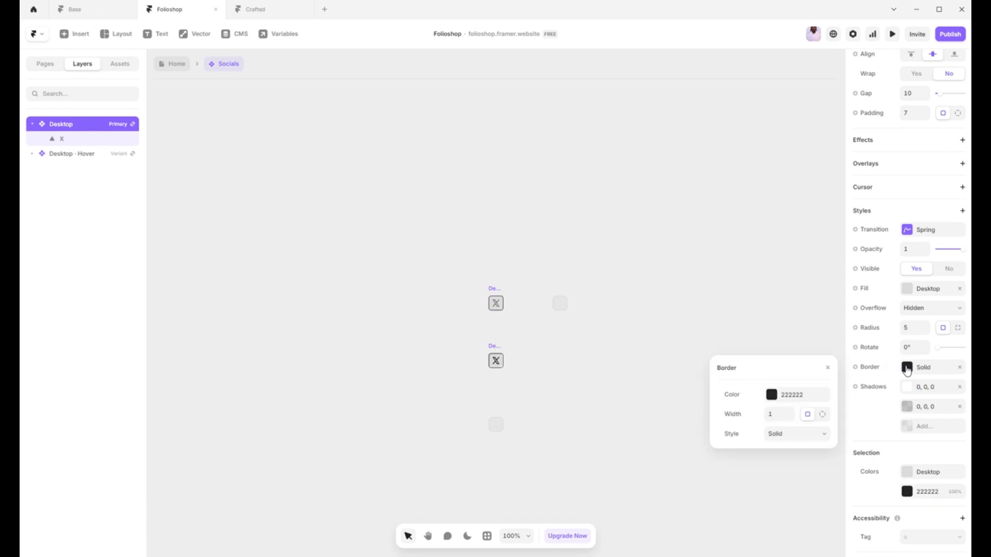
click(867, 368)
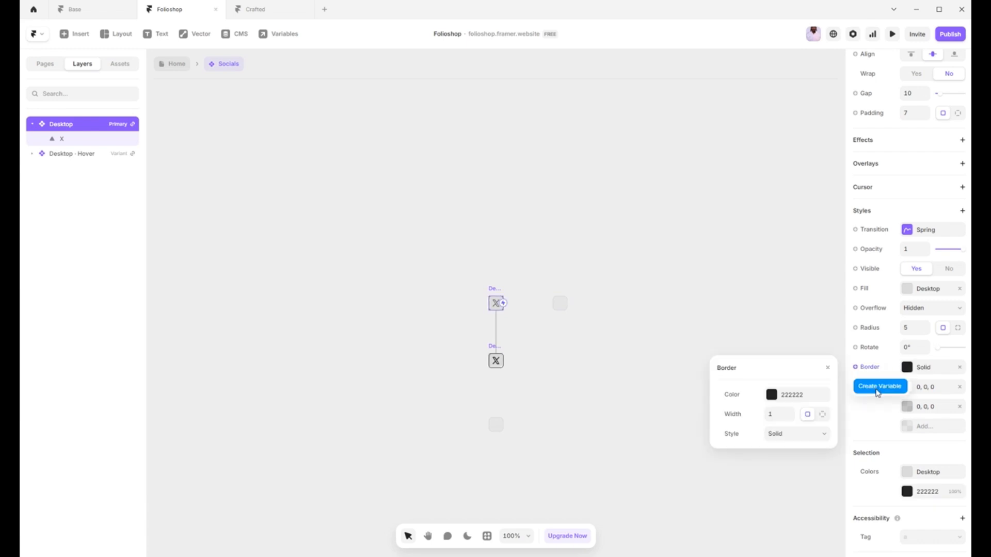
click(879, 386)
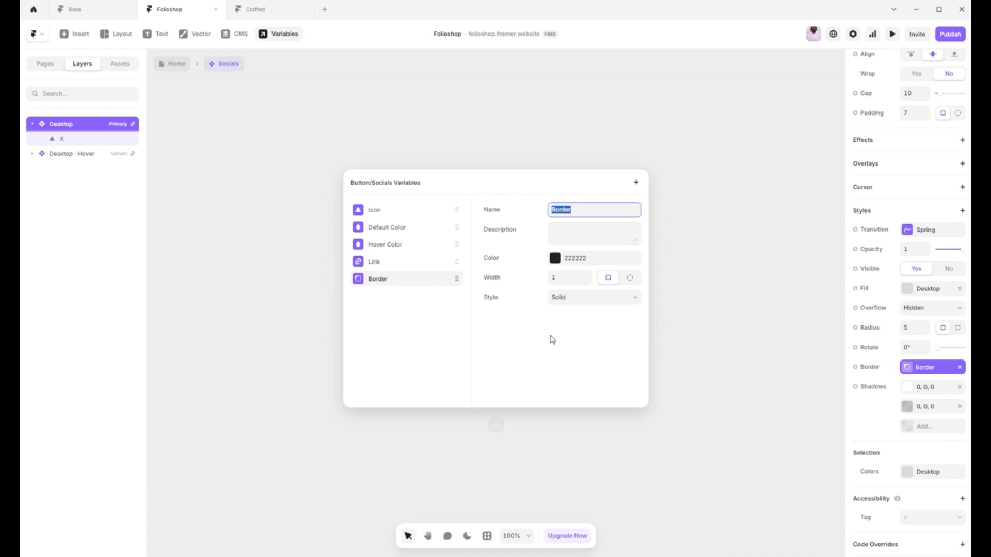
click(736, 377)
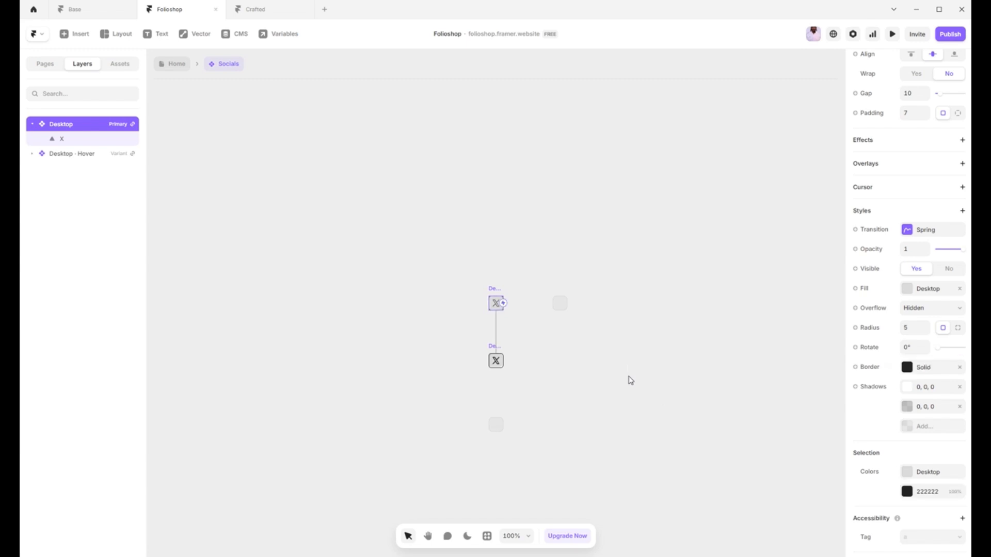
click(597, 389)
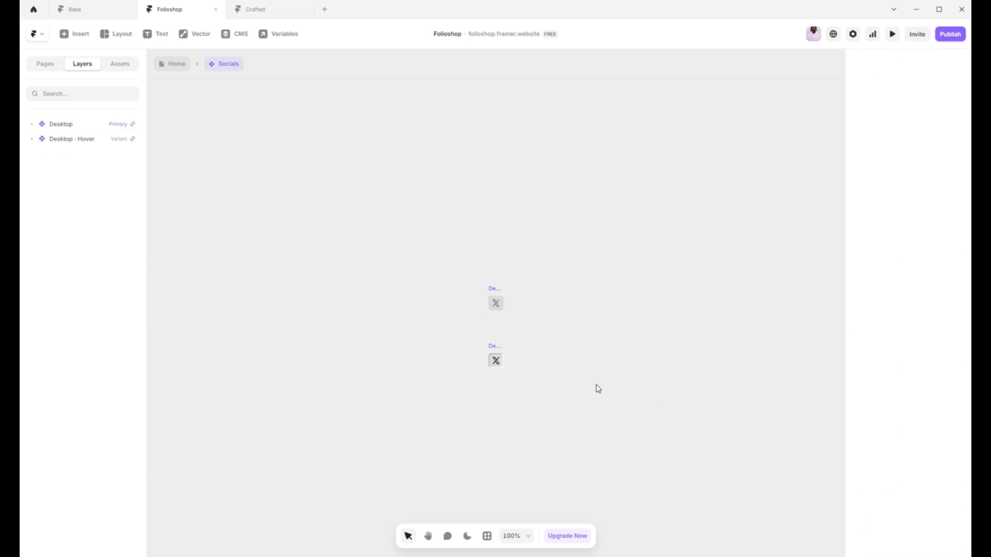
Step: Open the Socials vector set from the X icon in the component's primary variant and clear the selection
double_click(498, 305)
double_click(496, 302)
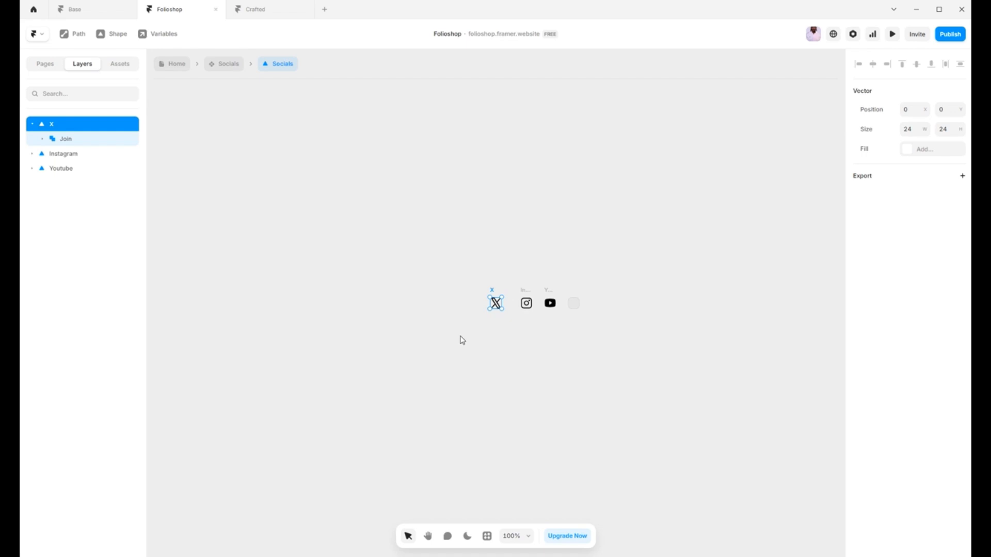
click(425, 272)
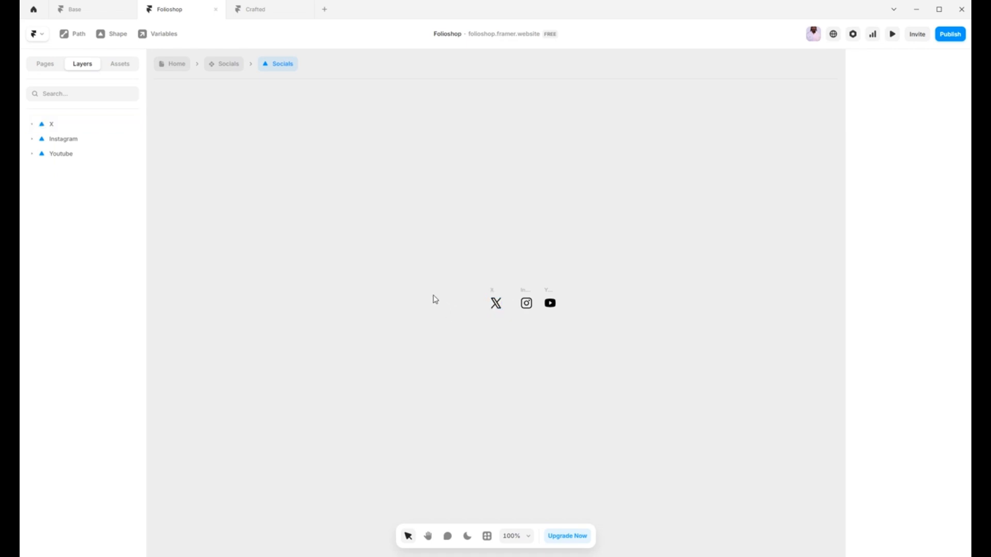
Step: Add an empty vector after the YouTube icon in the Socials vector set and launch the Phosphor plugin
click(493, 291)
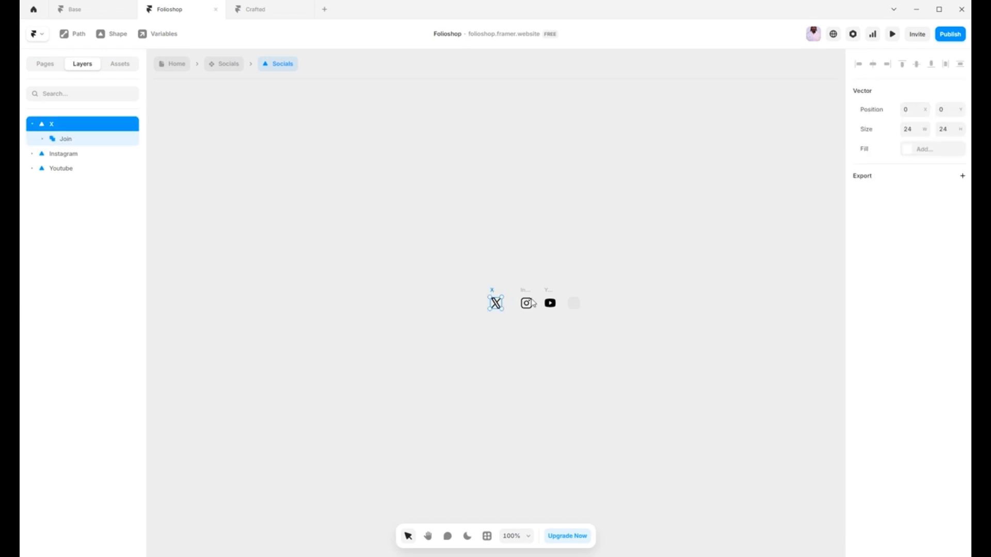
click(575, 308)
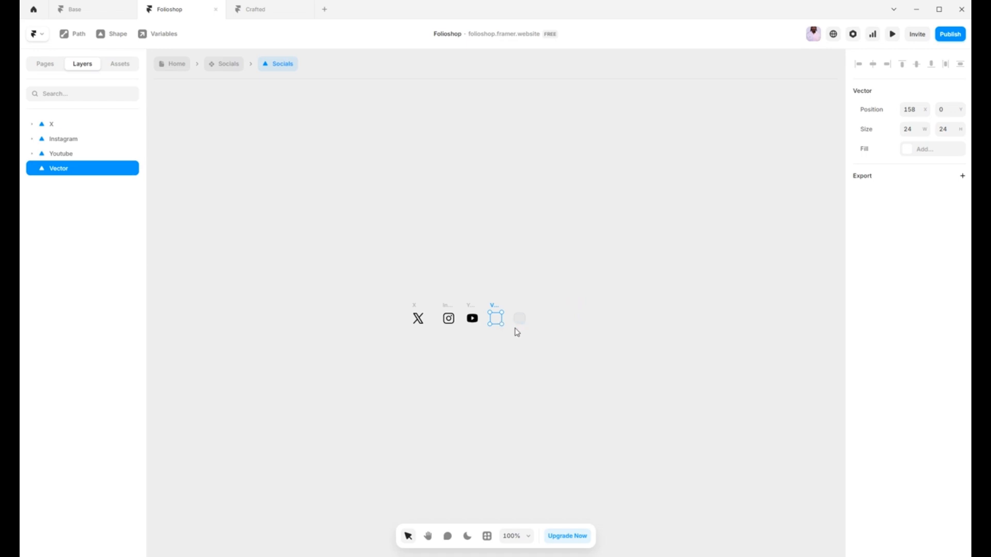
click(487, 536)
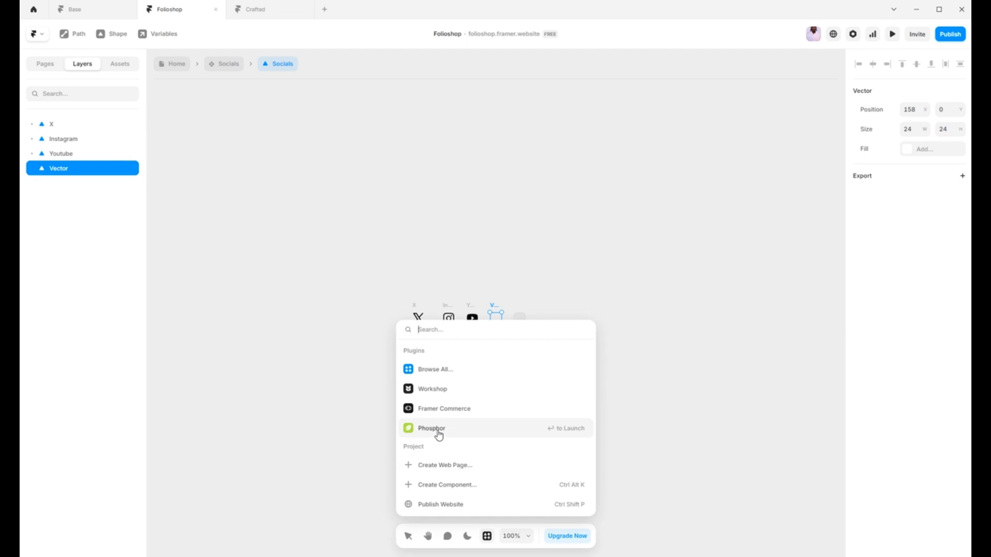
click(439, 435)
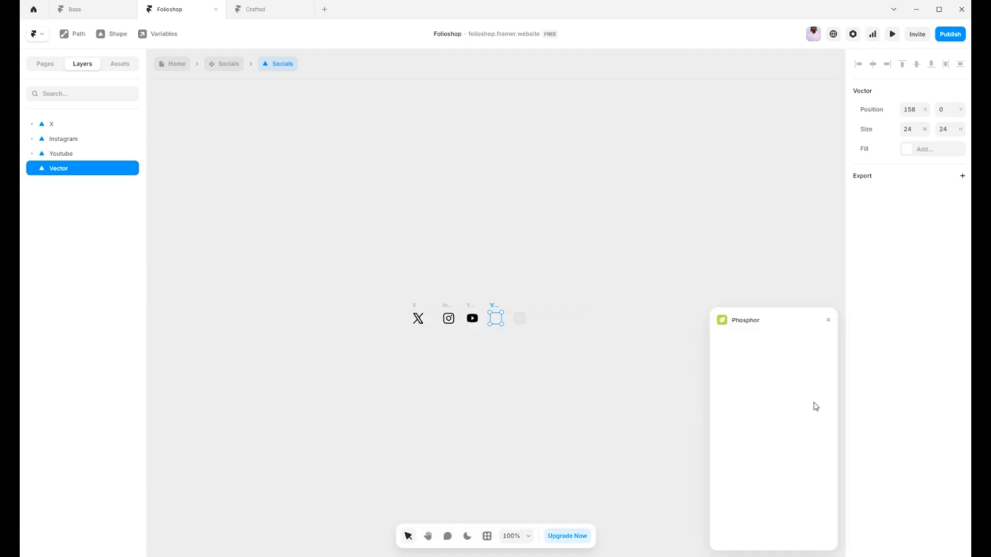
Step: Search the Phosphor icons for "socials" in the Regular style and insert the Instagram icon
scroll(792, 454, down, 3)
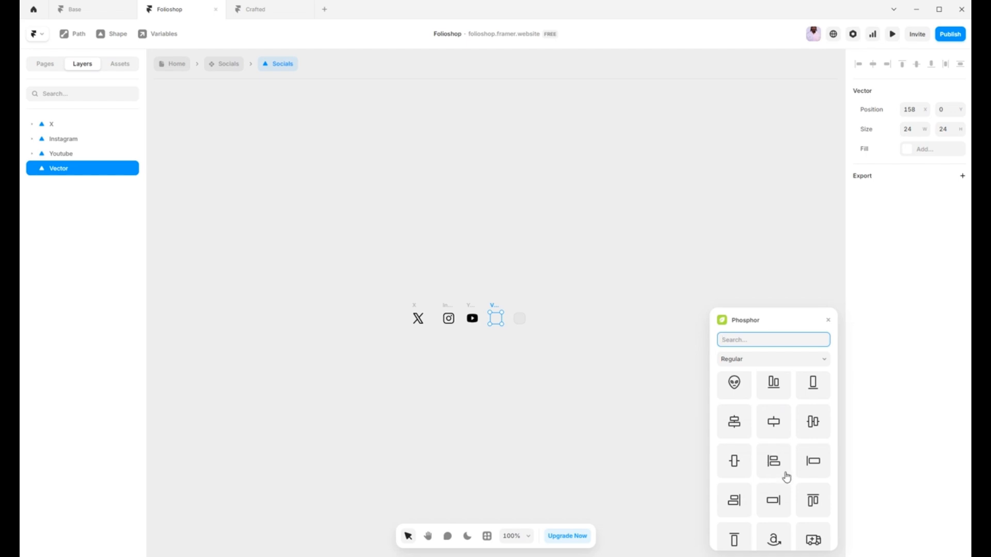
scroll(789, 459, down, 4)
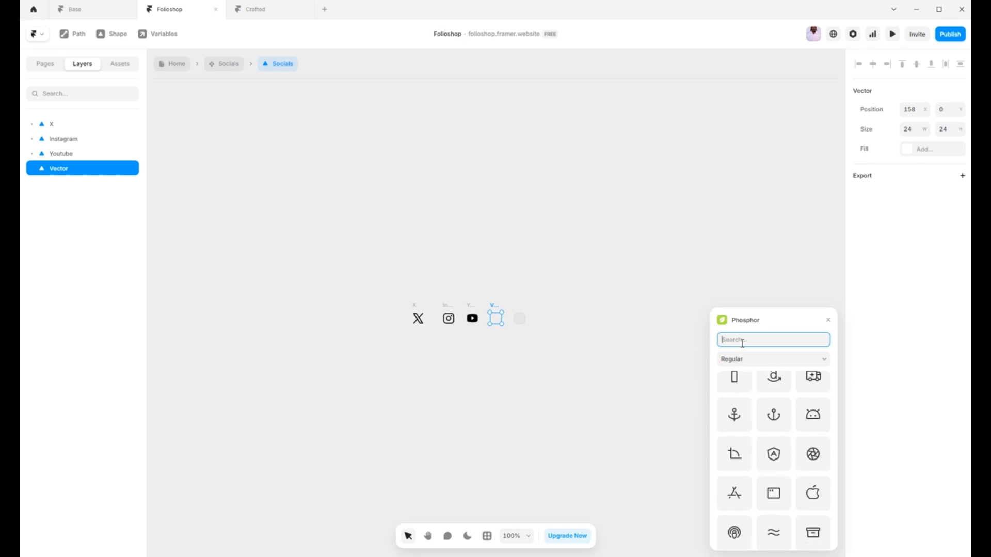
text(socials)
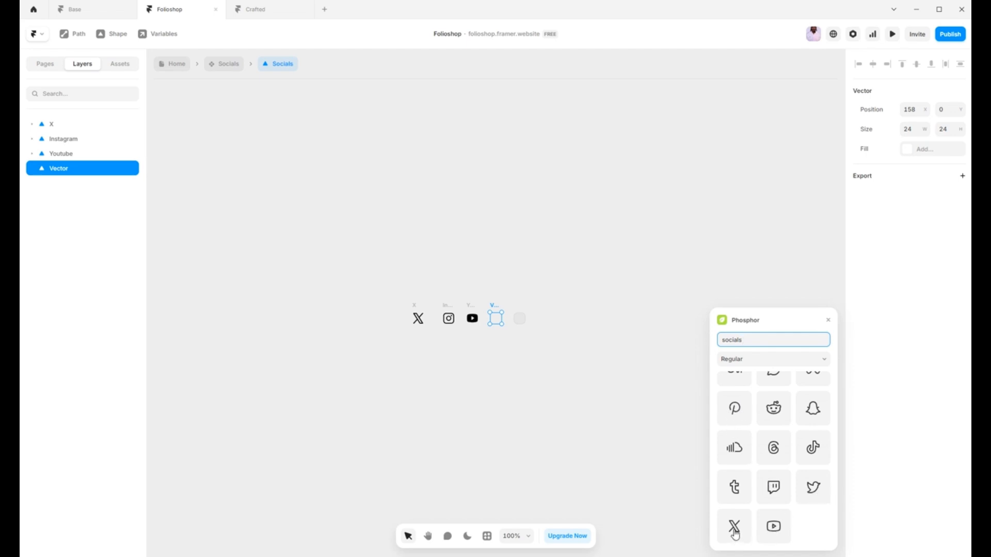
scroll(769, 498, up, 3)
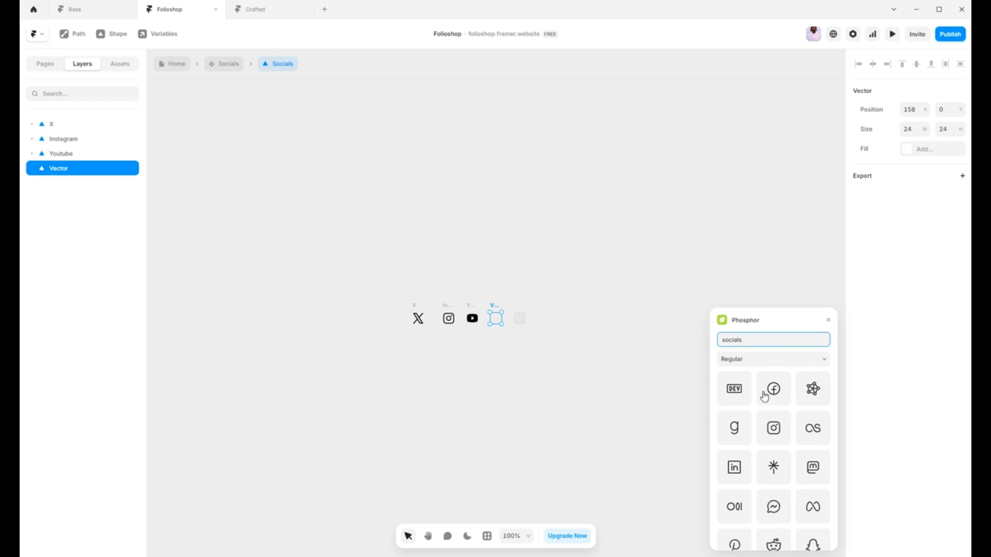
click(775, 437)
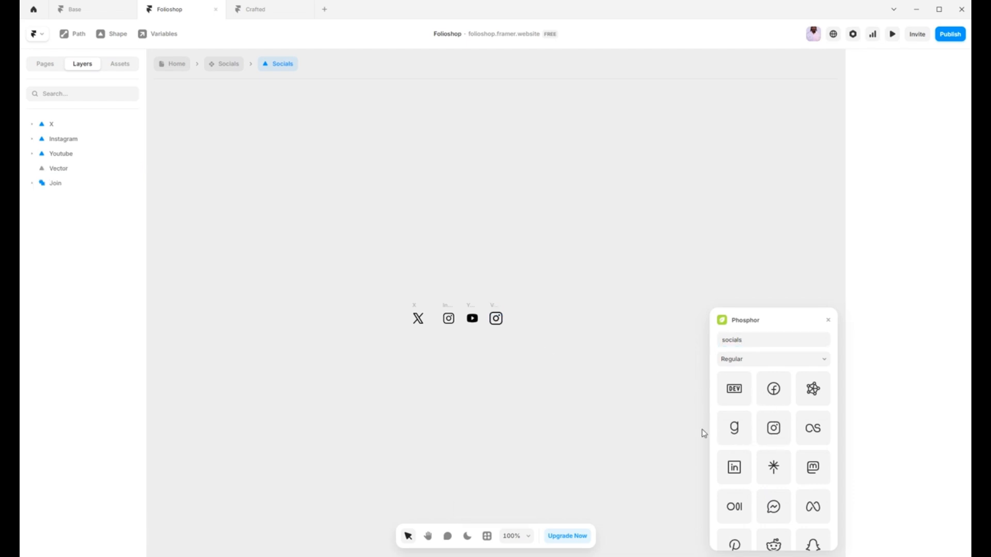
Step: Nest the inserted icon shape inside the new empty vector and rename that vector Instagram
click(498, 323)
mouse_move(53, 186)
mouse_down()
mouse_move(45, 171)
mouse_move(54, 182)
mouse_move(57, 173)
mouse_up()
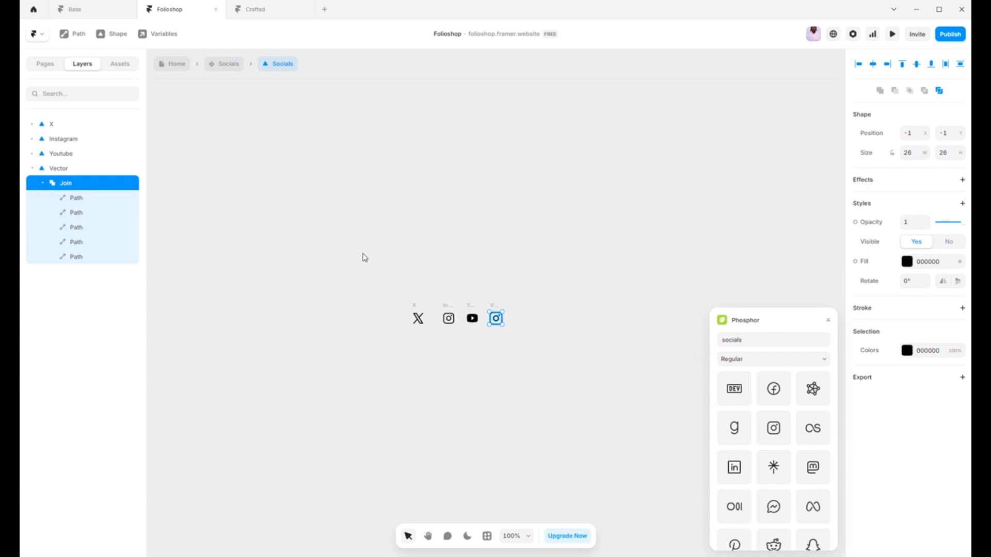
double_click(61, 169)
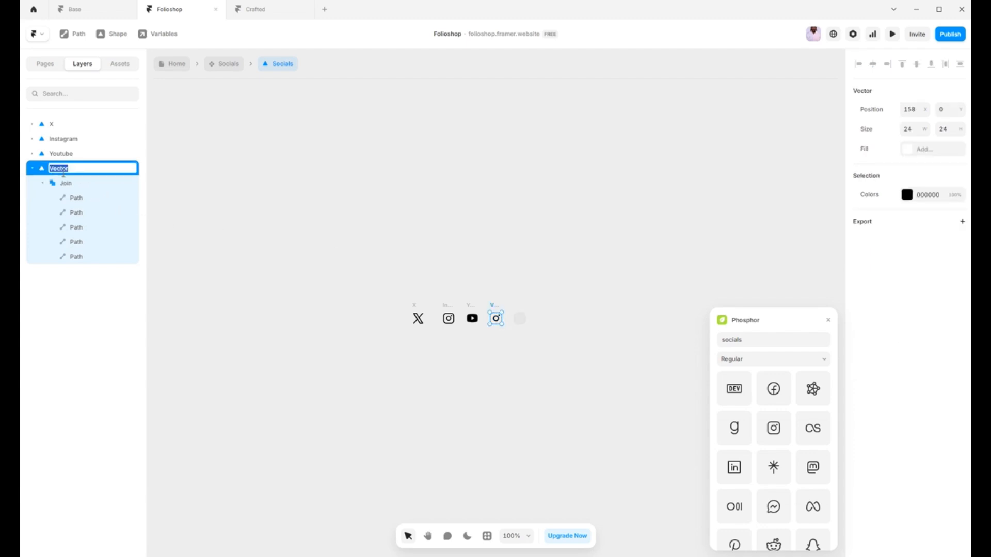
key(BackSpace)
text(Instagram)
click(555, 237)
Step: Shrink the new Instagram icon shape slightly so that it fits within its vector frame
scroll(484, 320, up, 5)
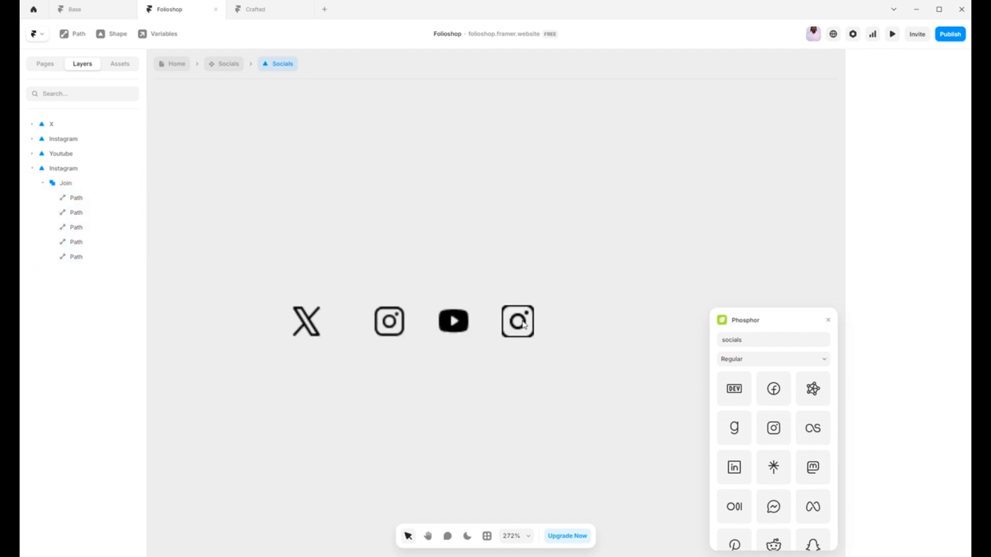
double_click(525, 321)
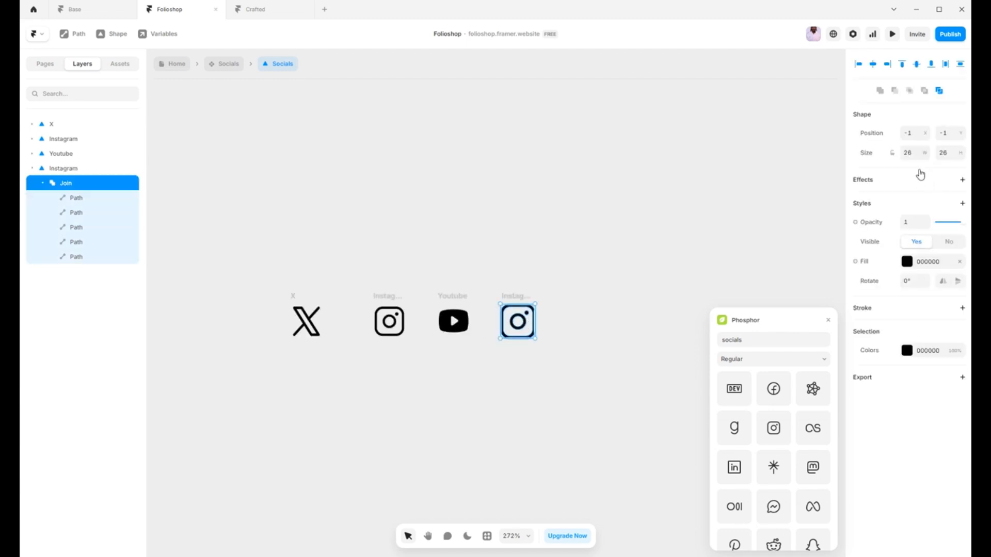
click(892, 153)
click(911, 153)
click(590, 241)
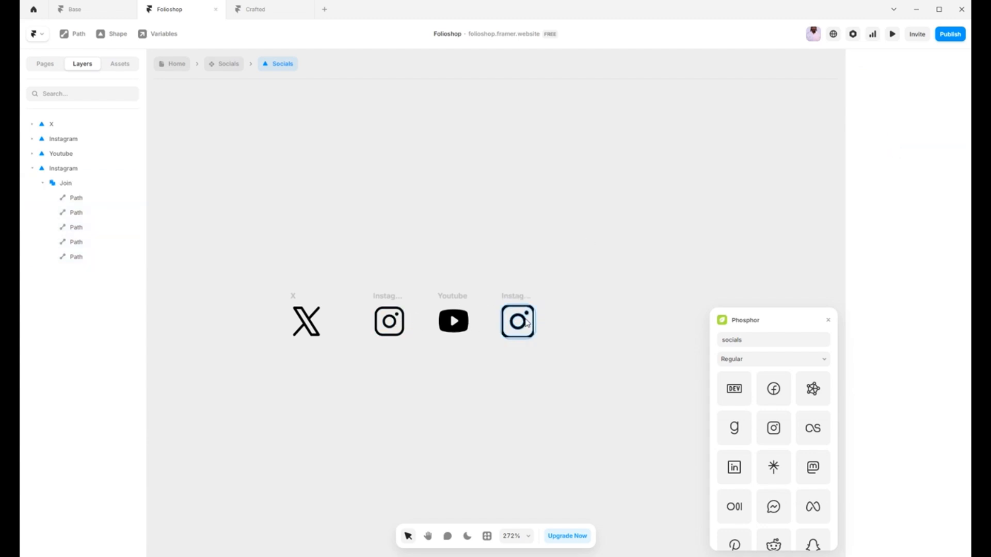
click(533, 312)
drag(538, 305, 534, 306)
click(593, 315)
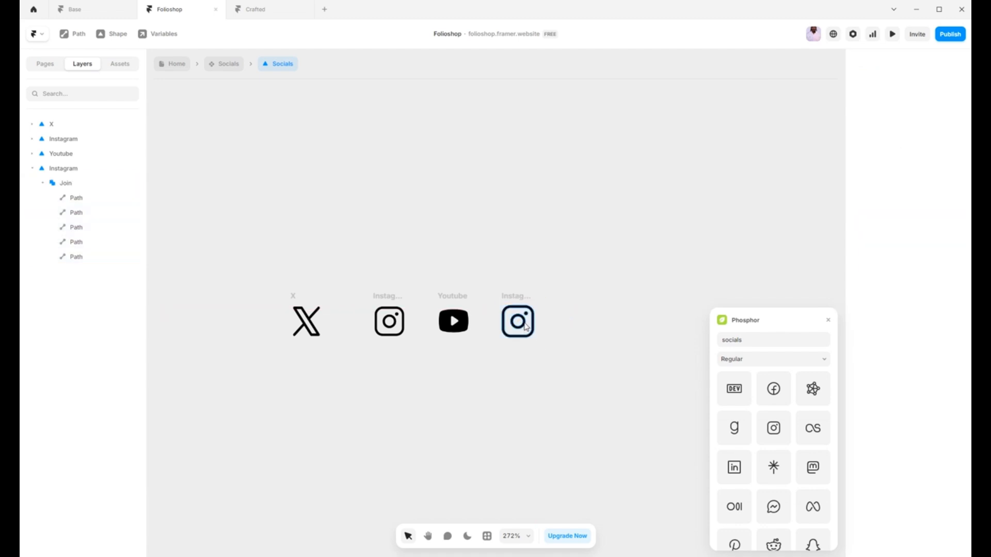
Step: Delete the added Instagram vector after the YouTube icon and close the Phosphor plugin
click(514, 299)
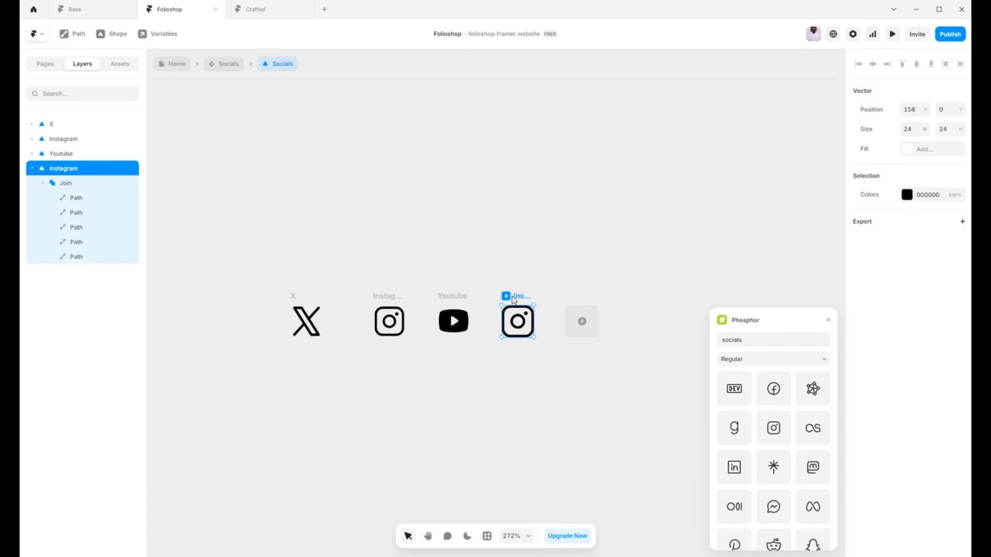
key(Delete)
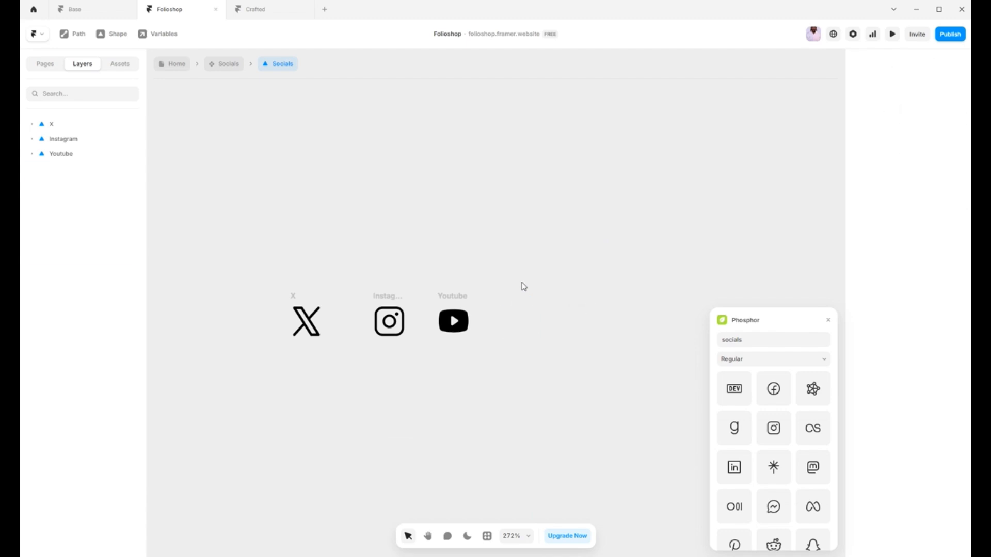
click(828, 322)
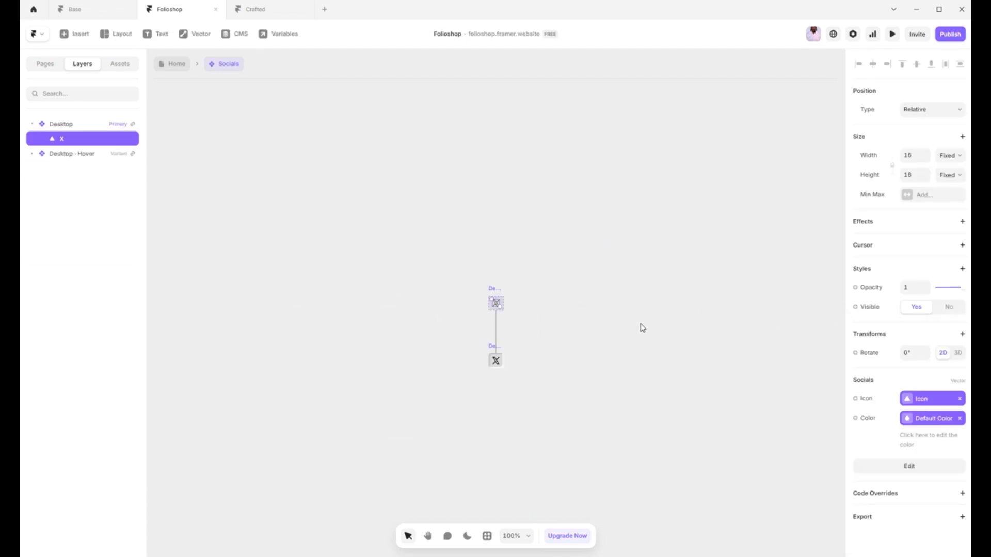
Step: Return from the Socials vector set to the Home page and clear the selection
click(628, 346)
key(Escape)
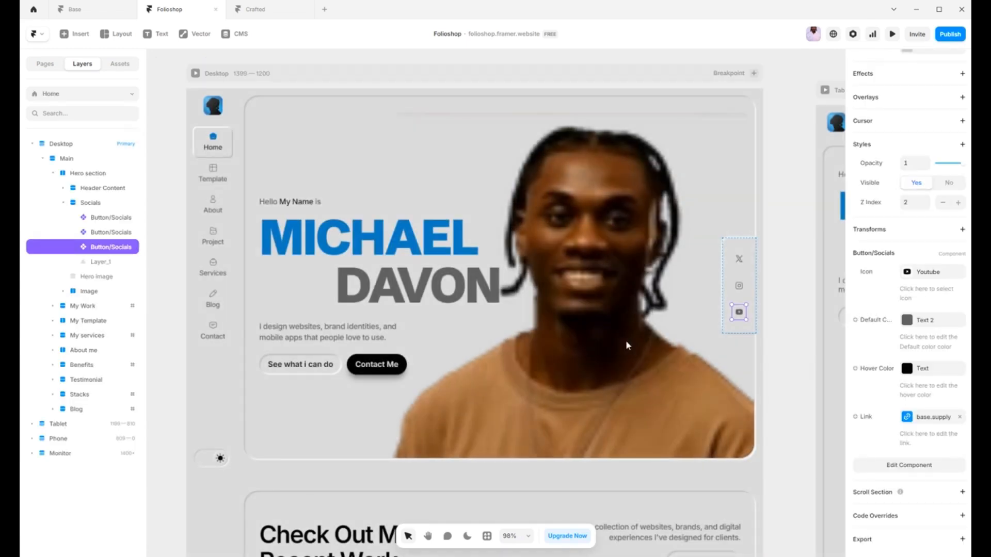
click(794, 389)
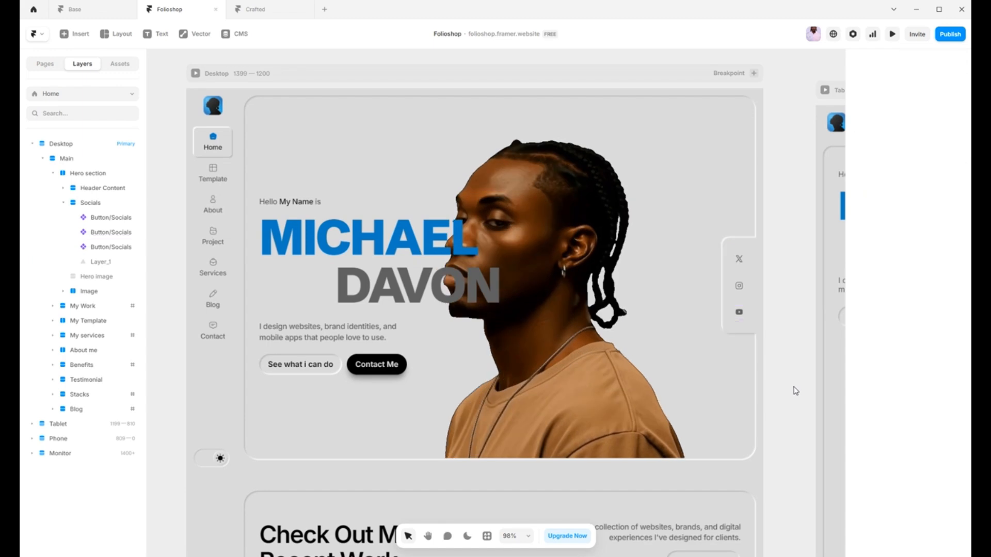
Step: Inspect the "Check Out My Recent Work" heading and the Geek app project card's Title, Image and Link settings
scroll(776, 402, down, 5)
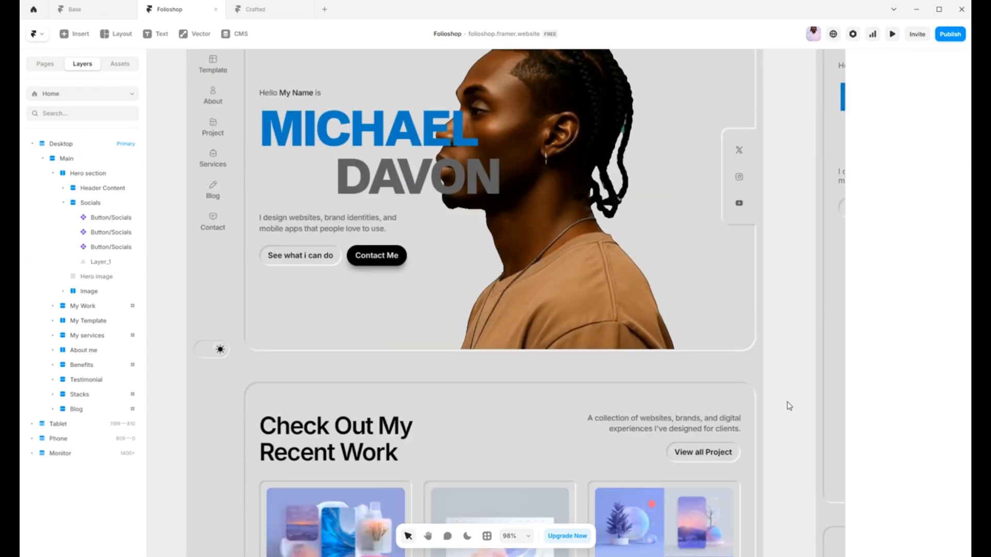
scroll(777, 413, down, 1)
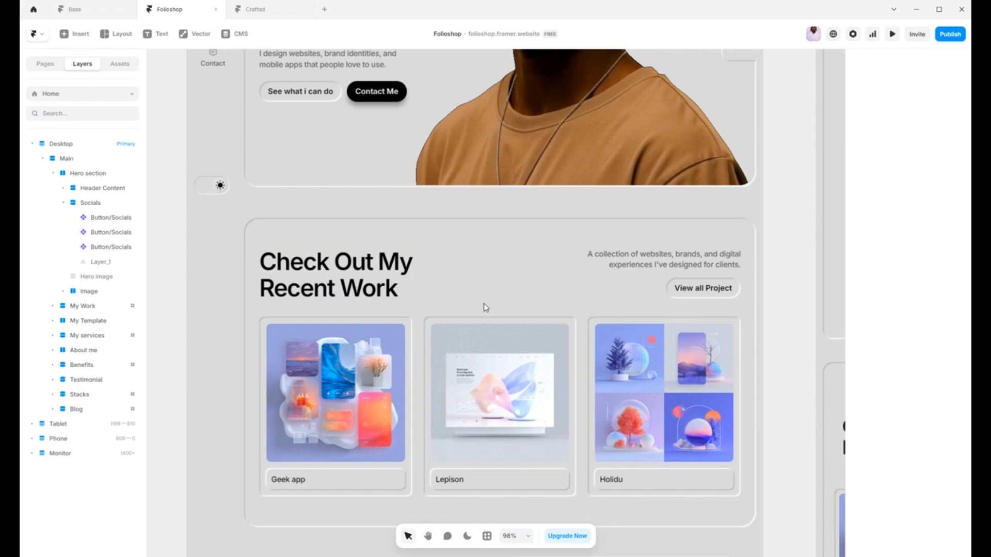
scroll(485, 307, down, 1)
click(465, 243)
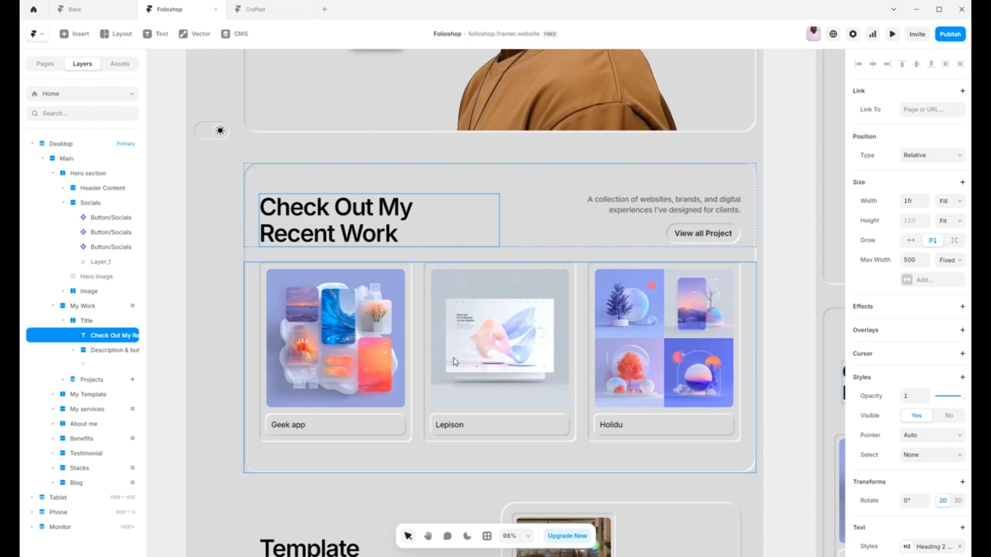
click(345, 348)
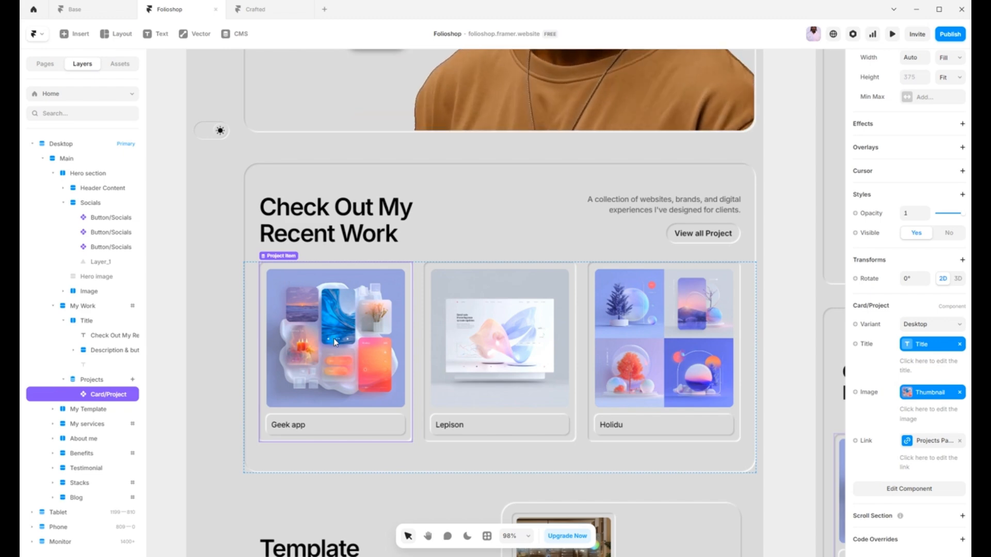
Step: View the Projects collection in the CMS, look through the blank new item form, and return to the Home page
click(238, 34)
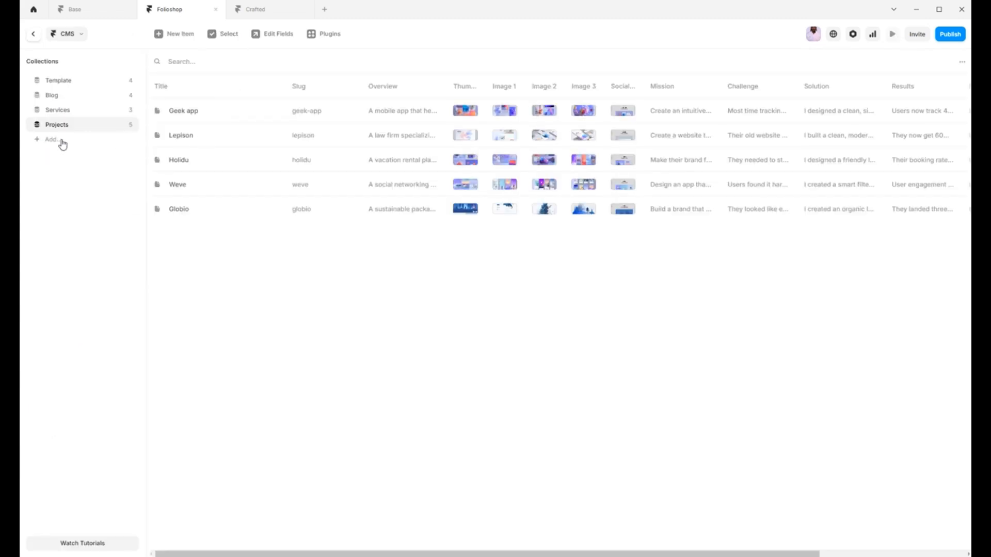
click(175, 40)
scroll(619, 262, down, 5)
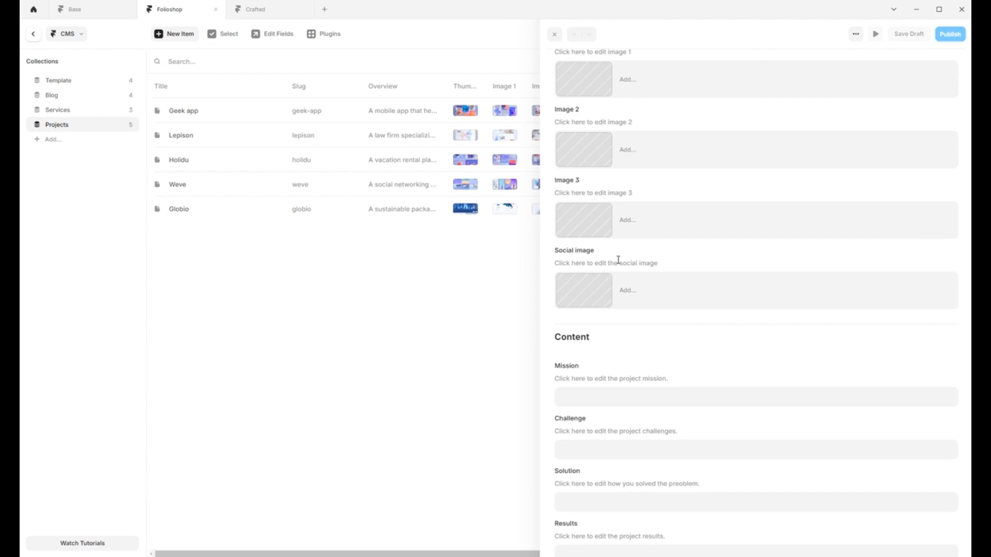
scroll(586, 257, up, 5)
click(554, 35)
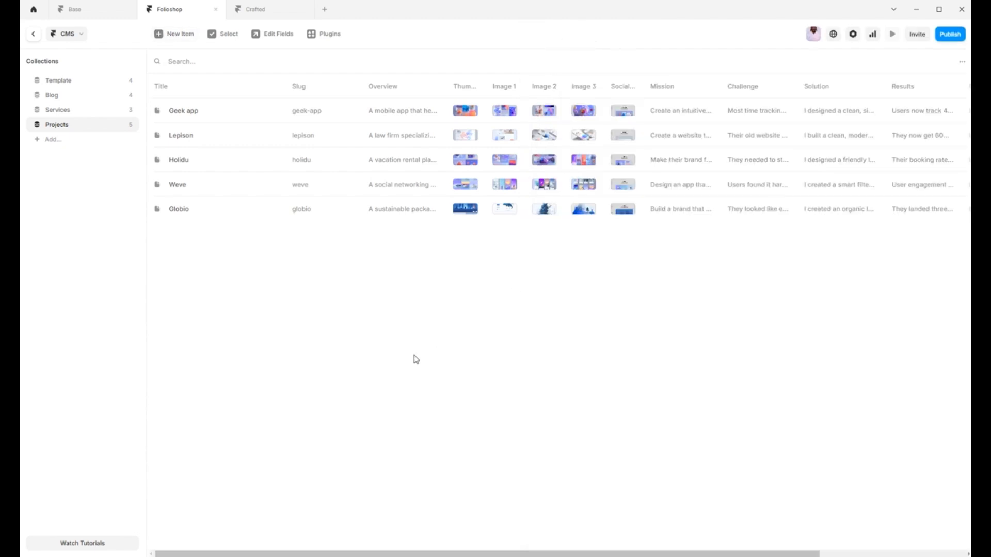
click(33, 33)
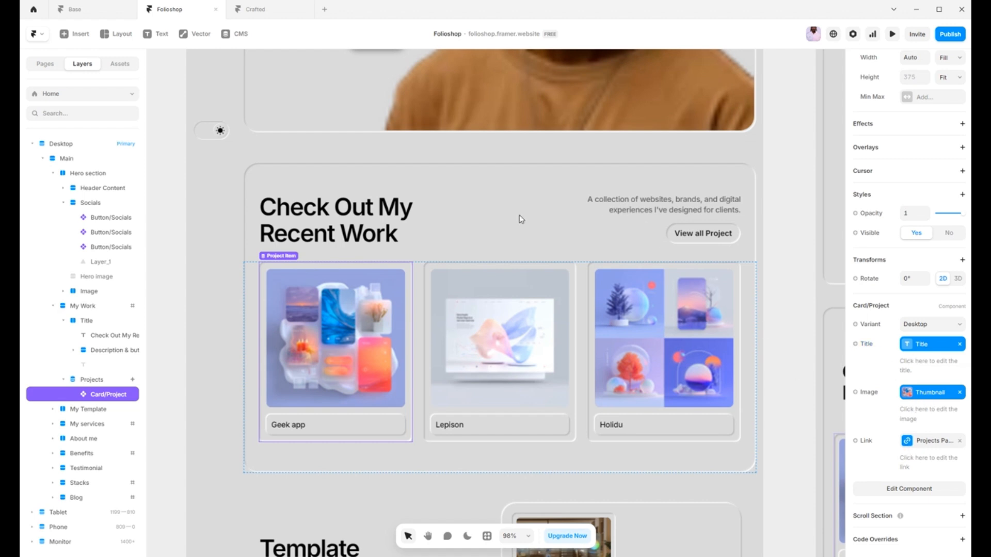
Step: Examine the recent work section's description and heading text settings, continuing to the "Template you can use" section
click(656, 205)
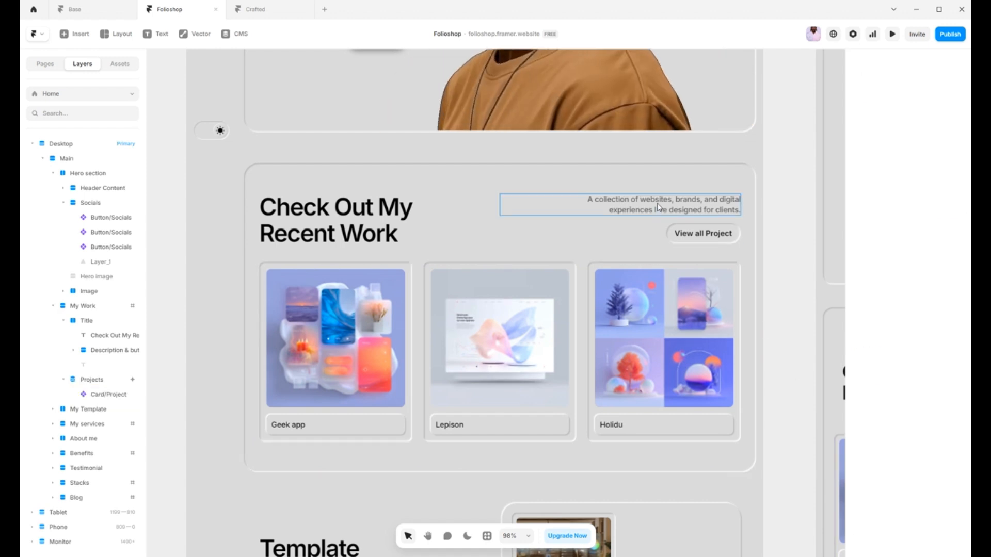
click(317, 223)
scroll(444, 304, down, 2)
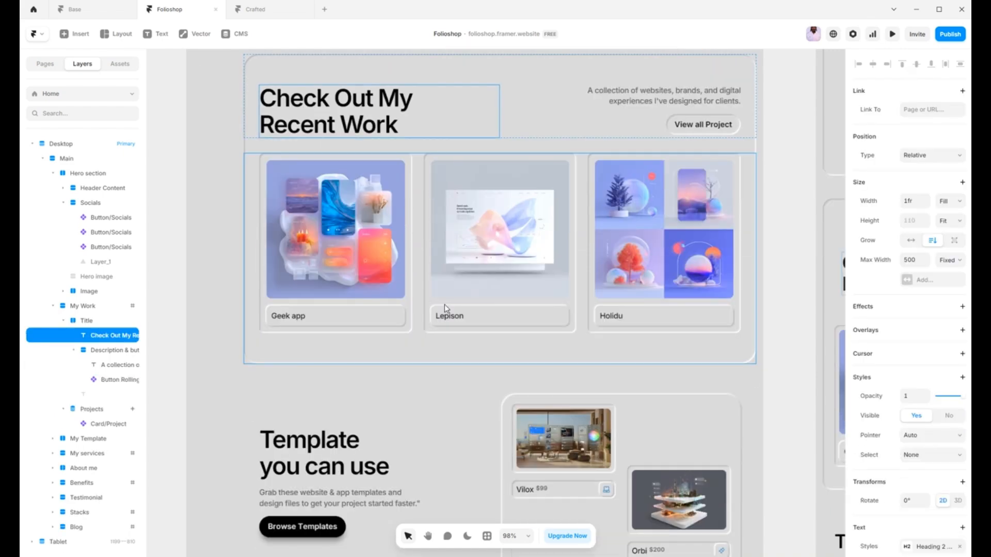
scroll(444, 304, down, 3)
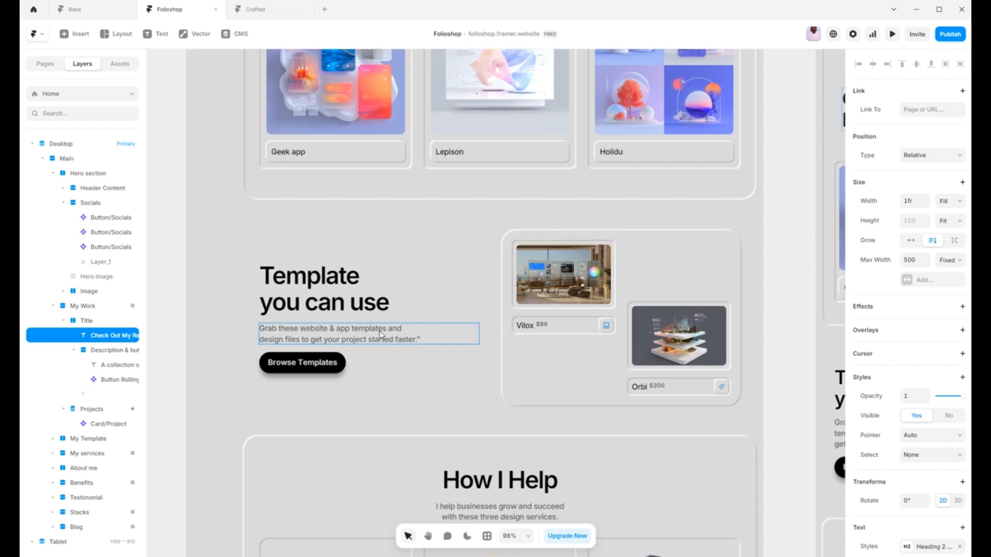
Step: Open the Home template component from the Vilox card and review the nested template card's variable settings under Template 1
click(554, 298)
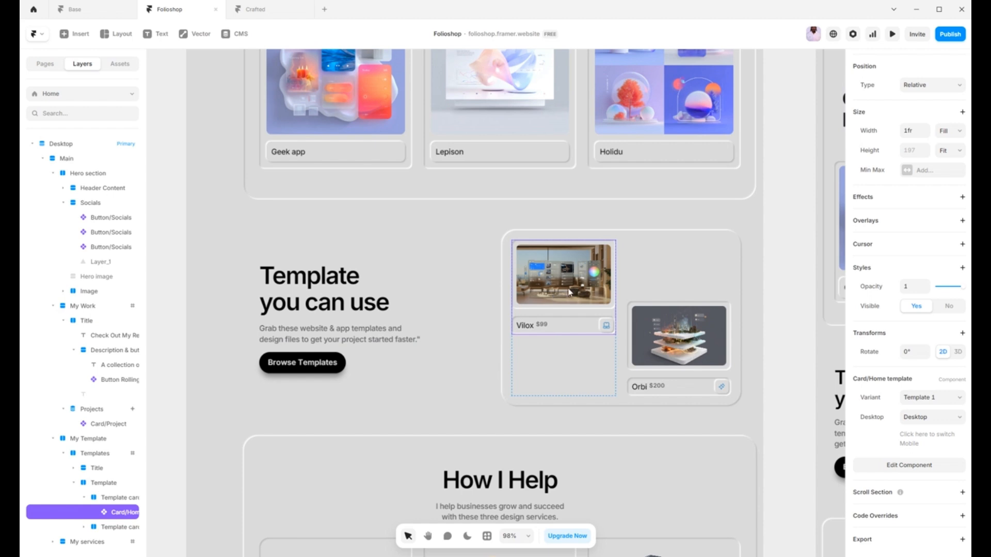
double_click(568, 292)
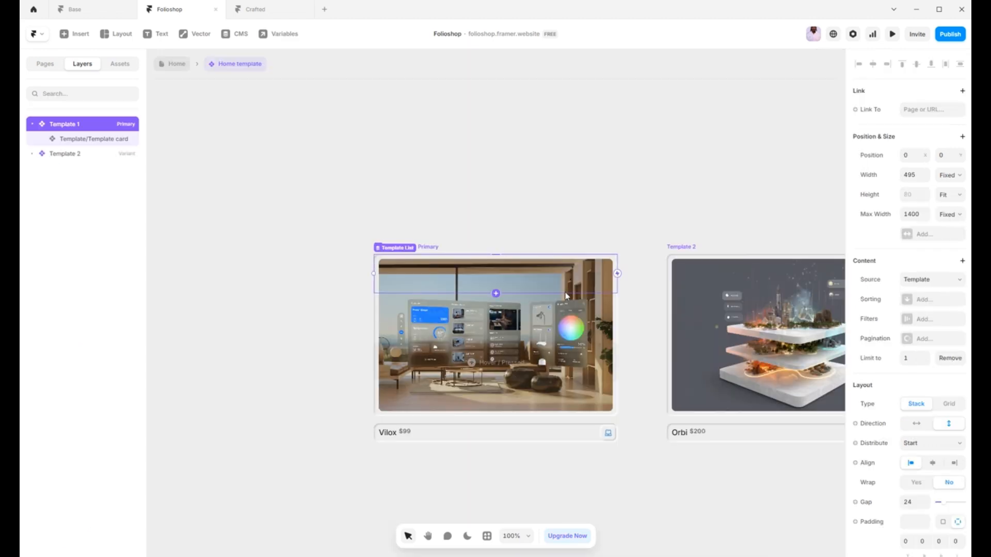
click(79, 139)
scroll(956, 432, down, 3)
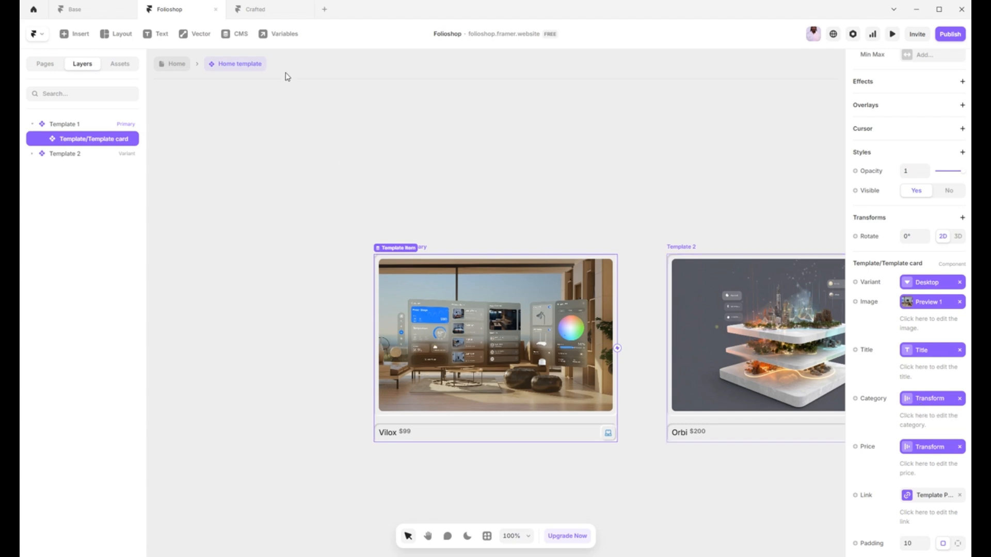
Step: Check the Home template component's variables and open the Template collection in the CMS
click(279, 35)
click(247, 106)
click(240, 34)
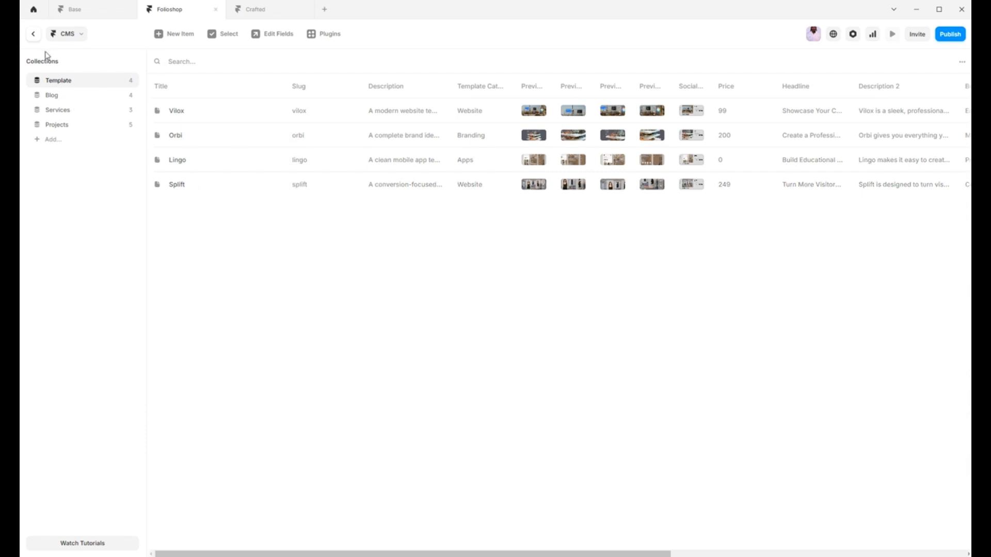
Step: Return from the CMS to the Home page, clear the card selection and view the "How I Help" services section
click(34, 36)
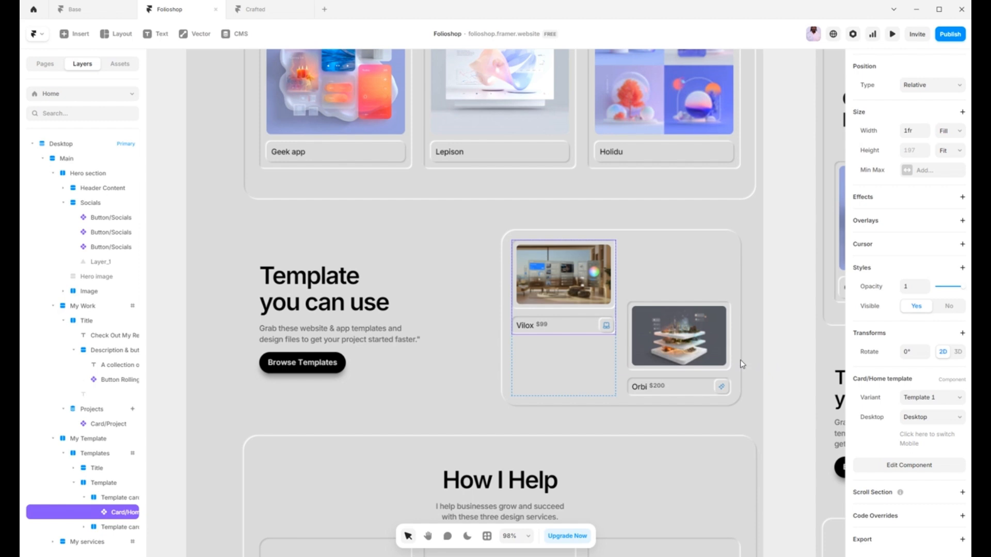
click(745, 382)
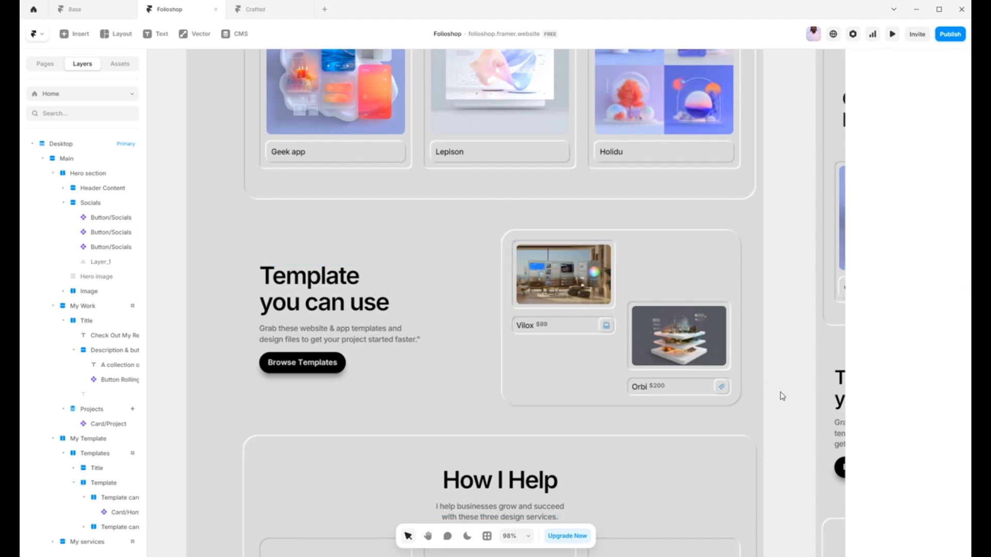
scroll(773, 394, down, 7)
scroll(763, 394, up, 1)
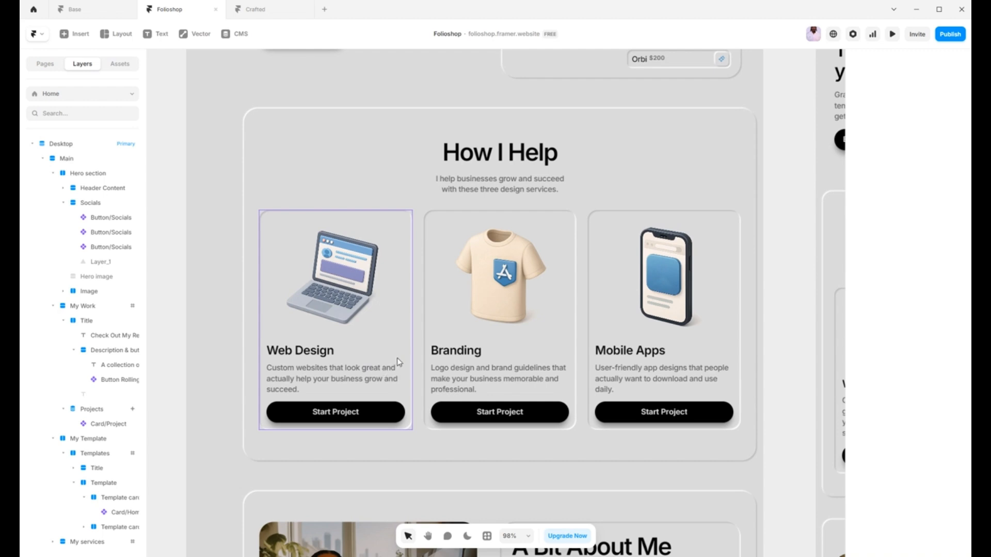
Step: Open the Services collection in the CMS, review the Web Design item's fields down to its links, and return to the Home page
click(235, 34)
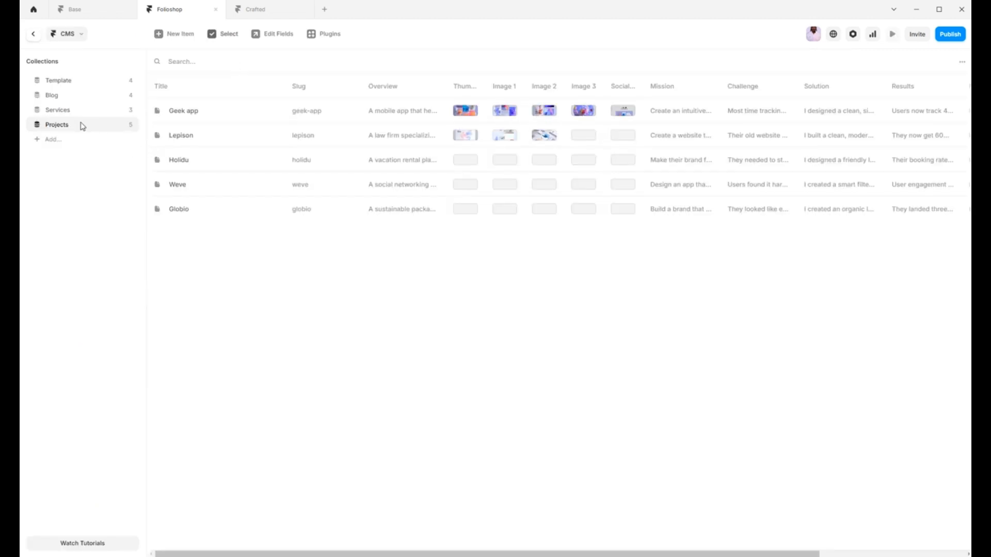
click(69, 110)
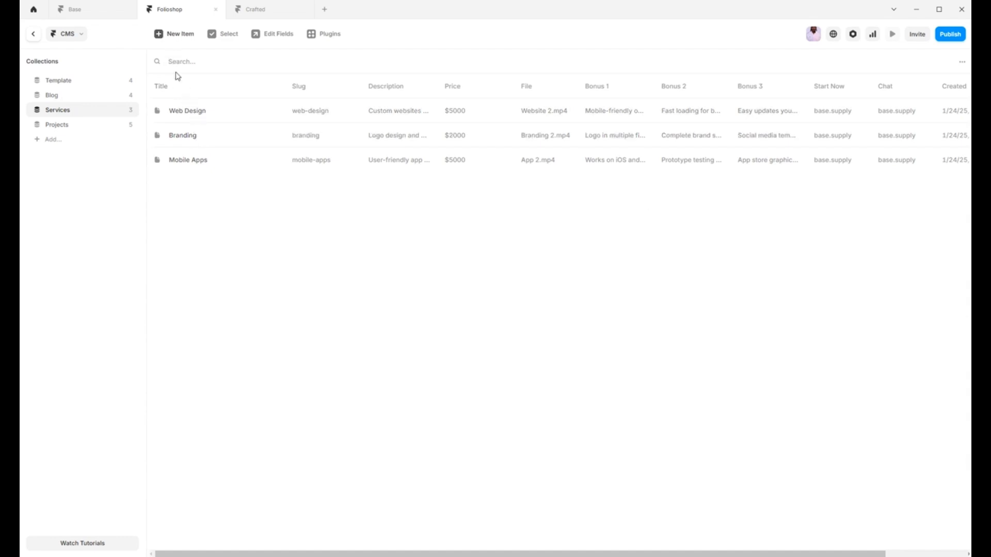
click(189, 115)
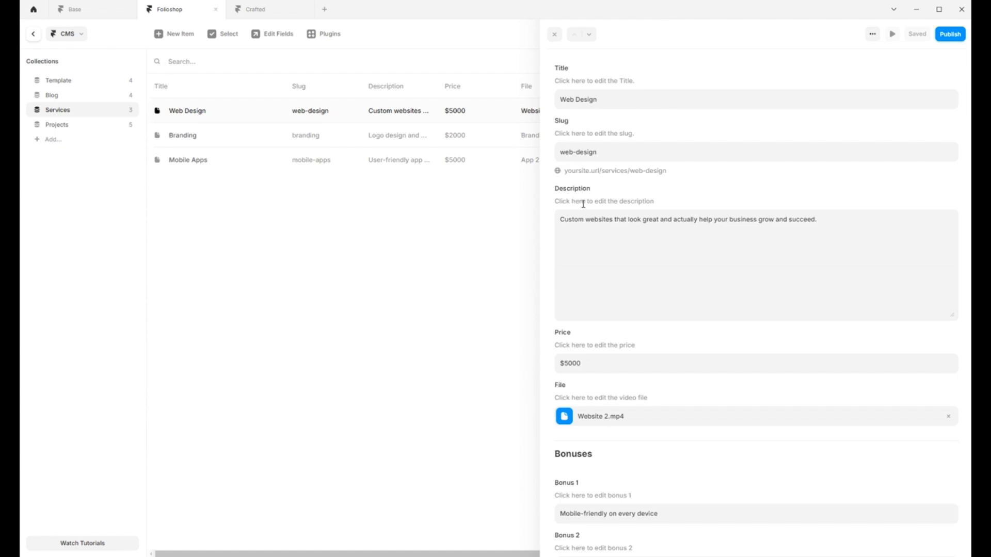
scroll(591, 274, down, 5)
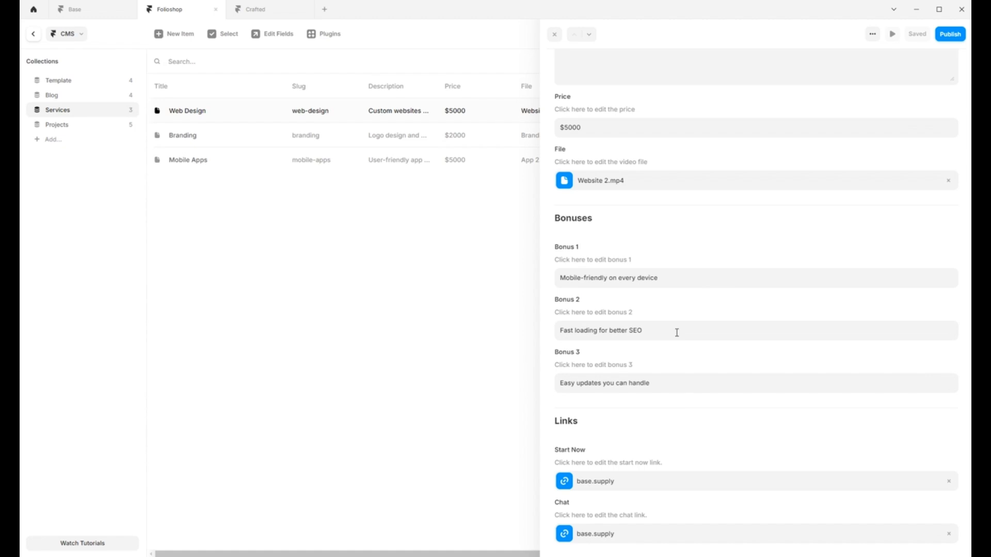
click(555, 36)
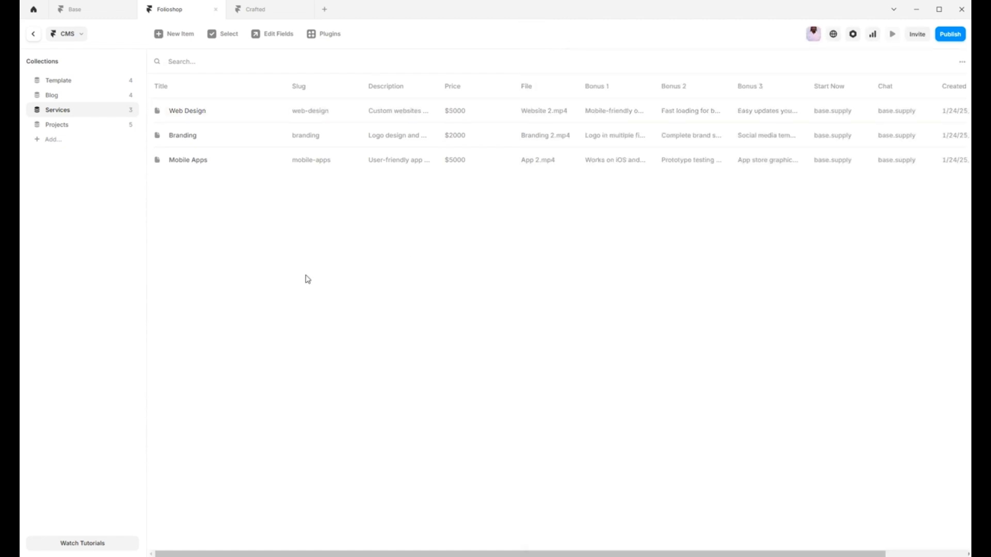
click(34, 38)
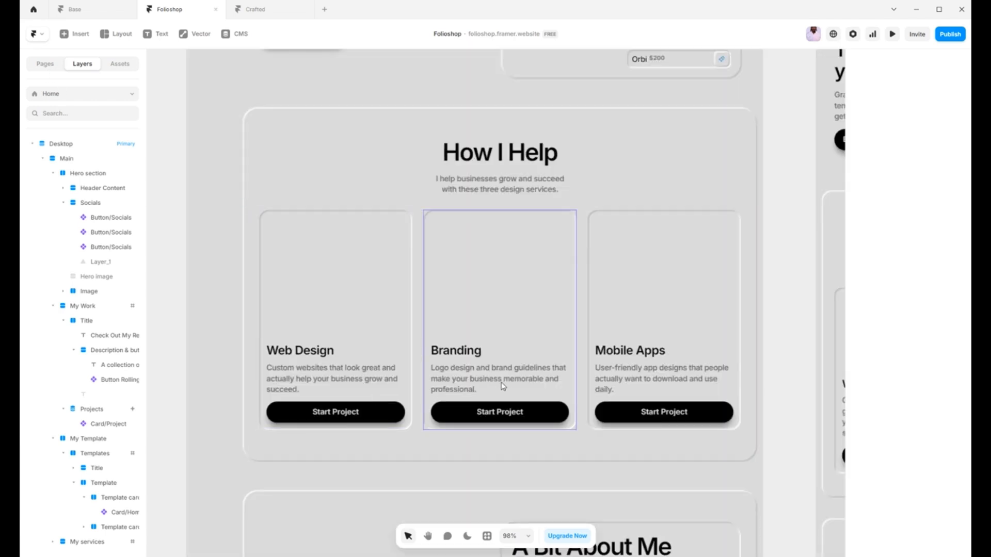
Step: Review the About Me and "Why Choose My Services?" sections, checking the "More Sales, Zero Stress" benefit's component settings and available icons
scroll(563, 374, down, 2)
scroll(562, 374, down, 2)
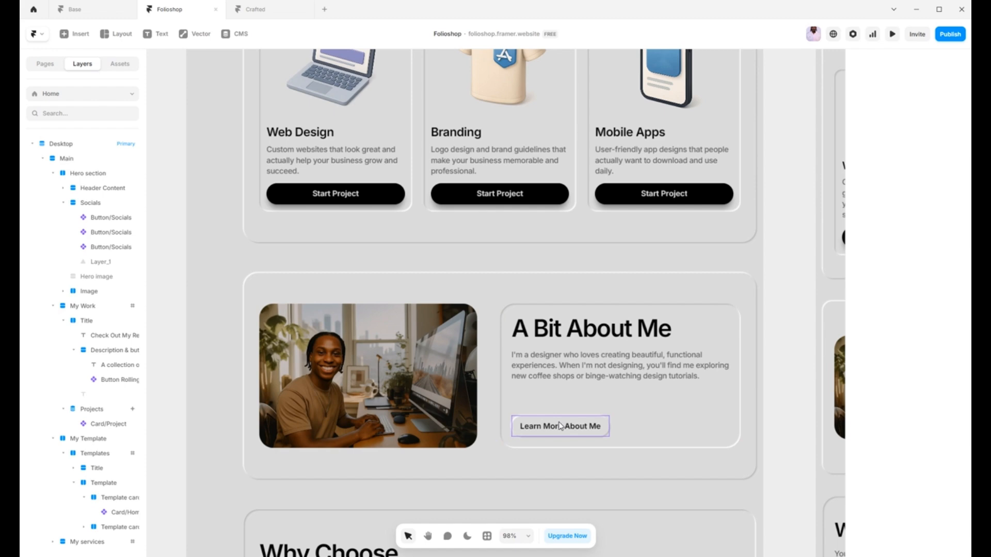
scroll(560, 426, down, 5)
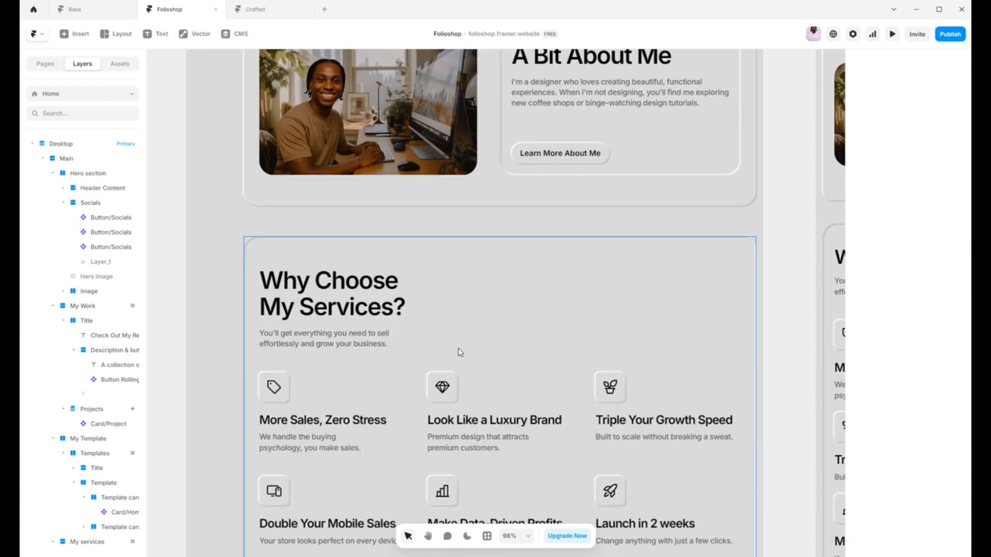
scroll(479, 358, down, 1)
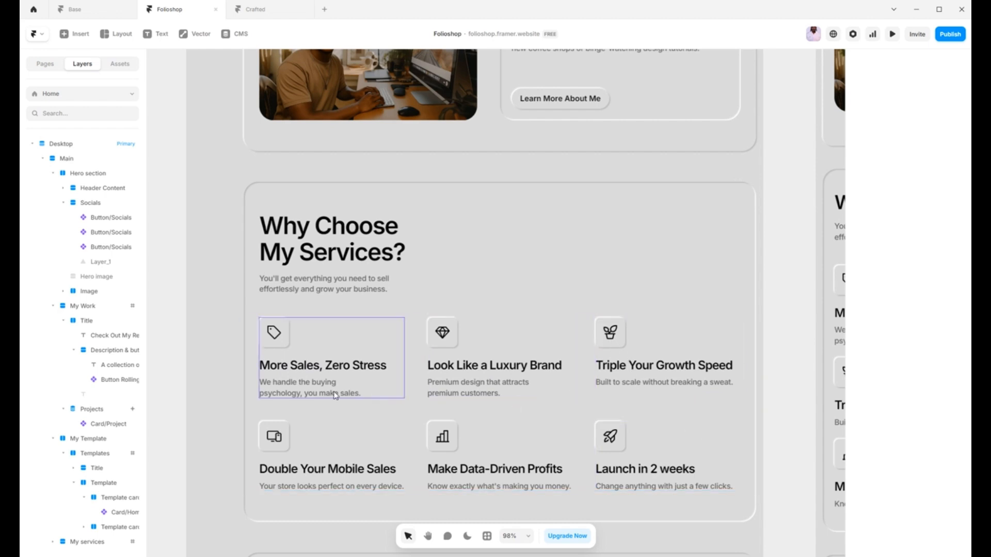
click(378, 381)
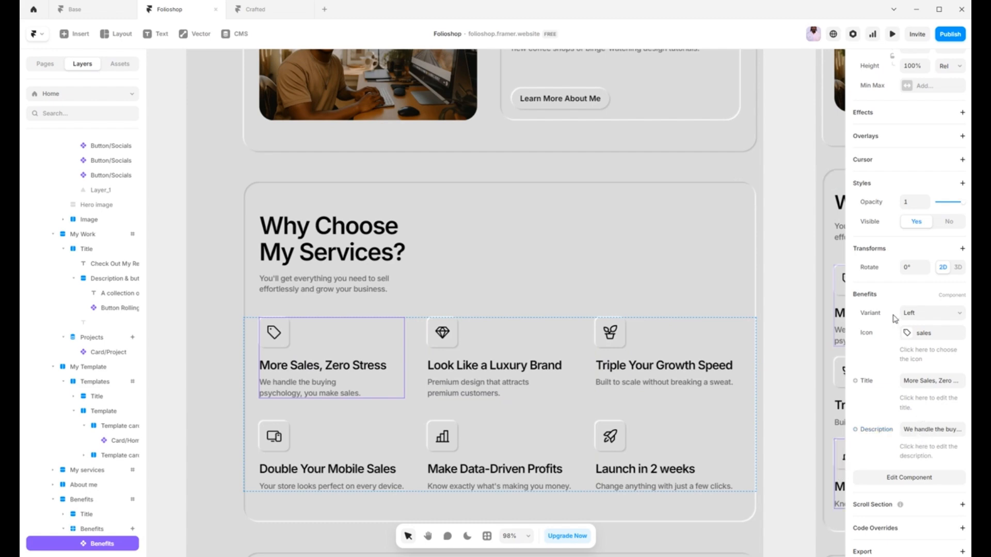
click(908, 333)
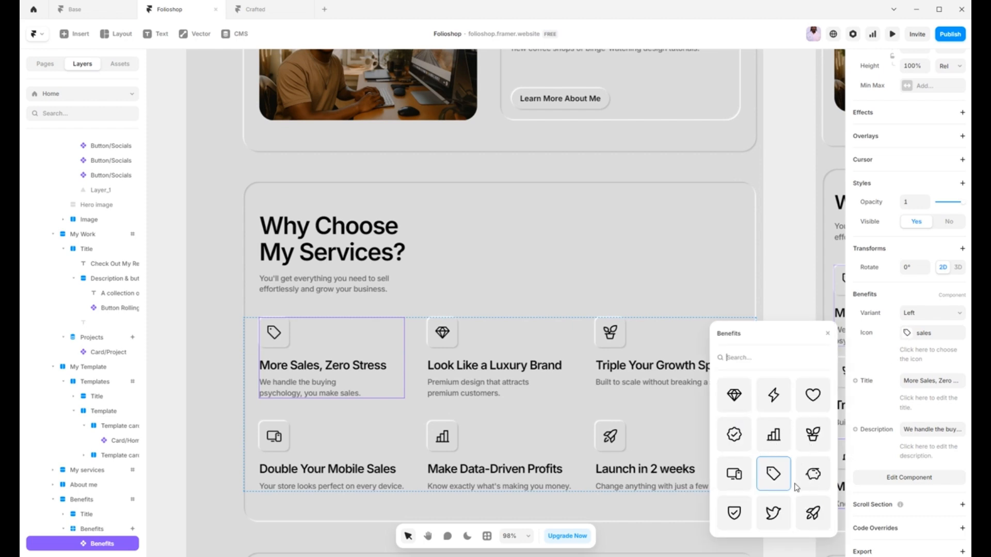
click(864, 369)
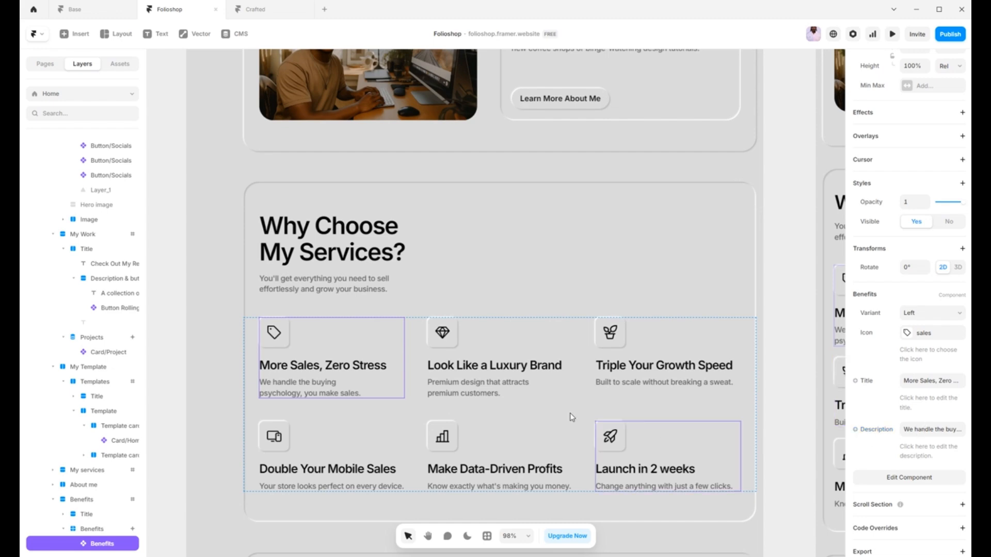
Step: Select the slider in the Testimonials section and review its image, name, title and testimonial settings
scroll(570, 412, down, 2)
scroll(591, 410, down, 3)
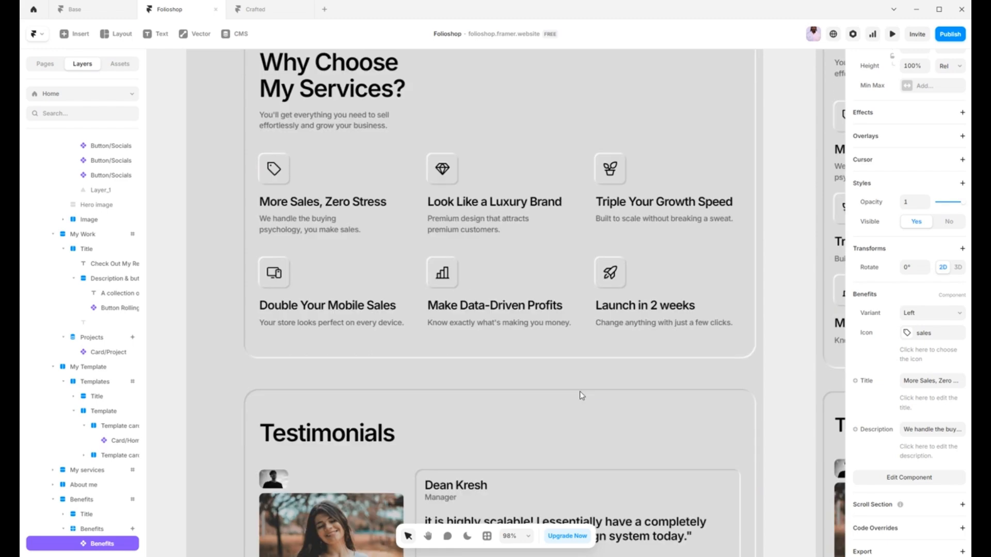
scroll(454, 403, down, 1)
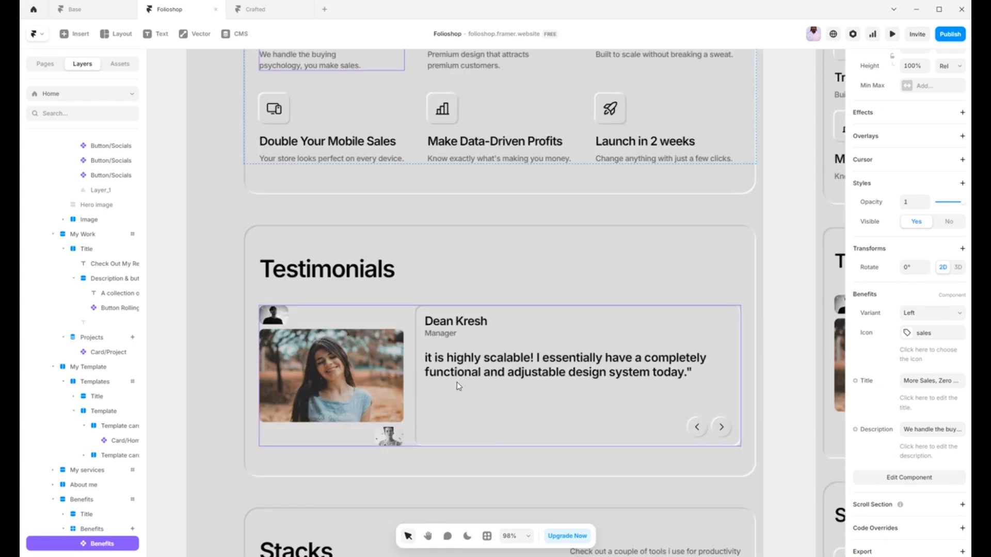
click(468, 380)
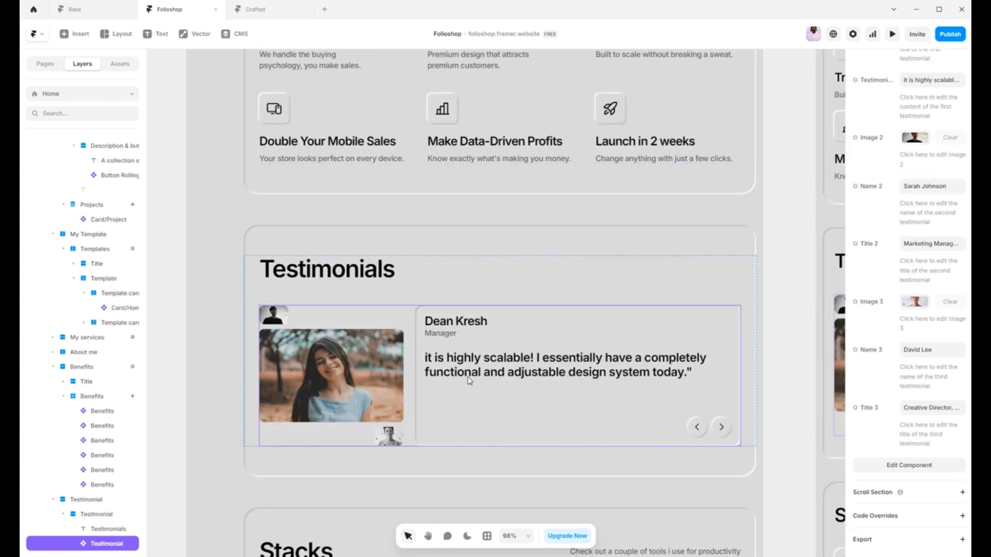
scroll(901, 359, up, 6)
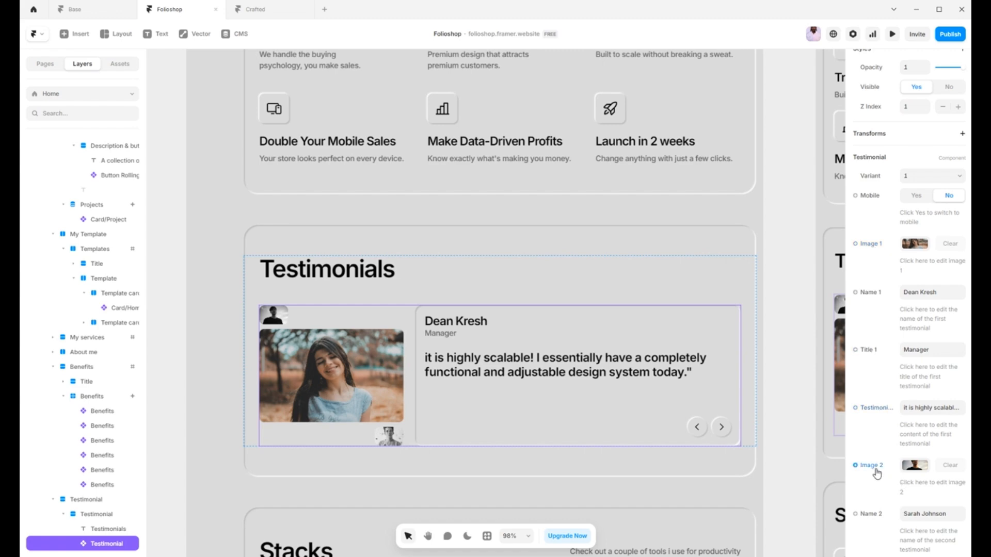
scroll(876, 464, down, 6)
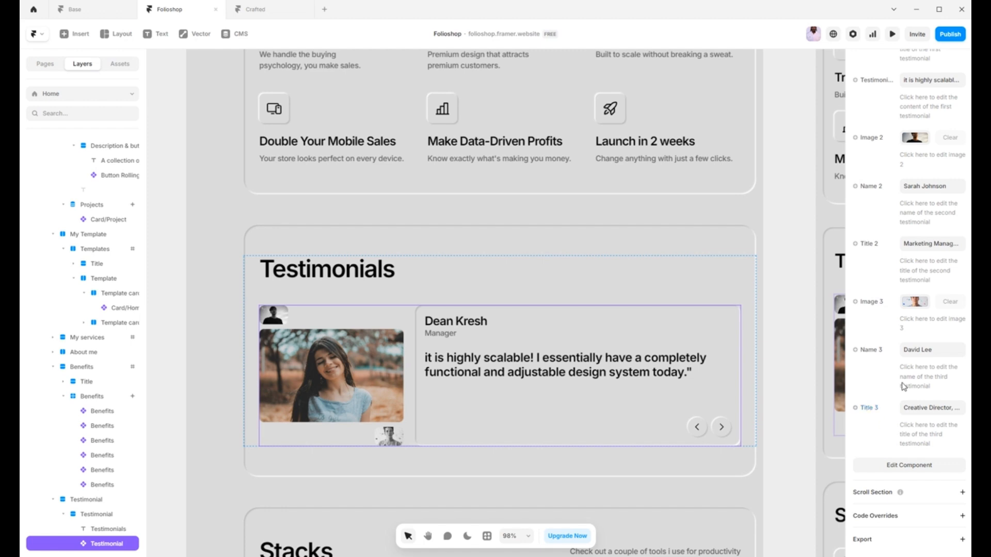
scroll(900, 386, up, 6)
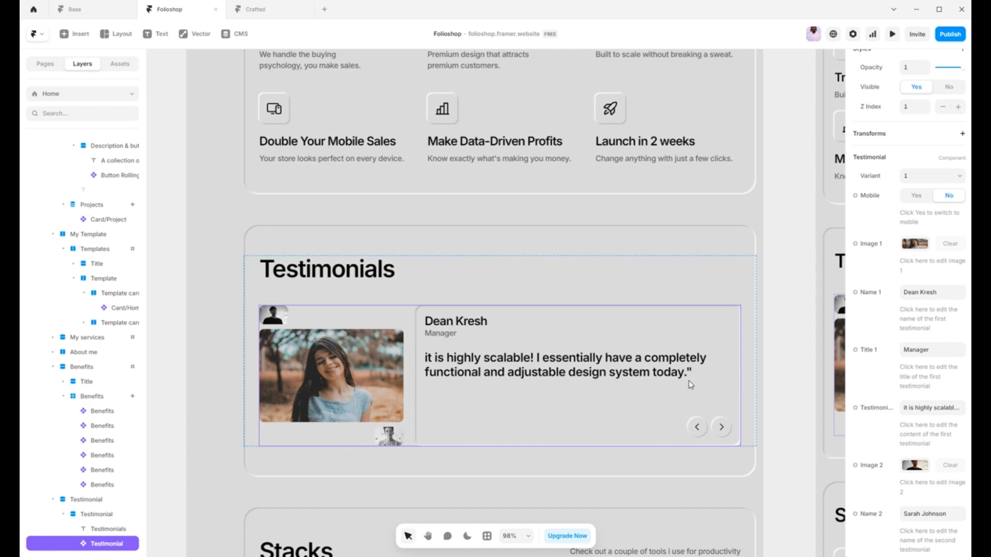
Step: Select the Framer card in the Stacks section and review its title, description and image settings
scroll(650, 376, down, 3)
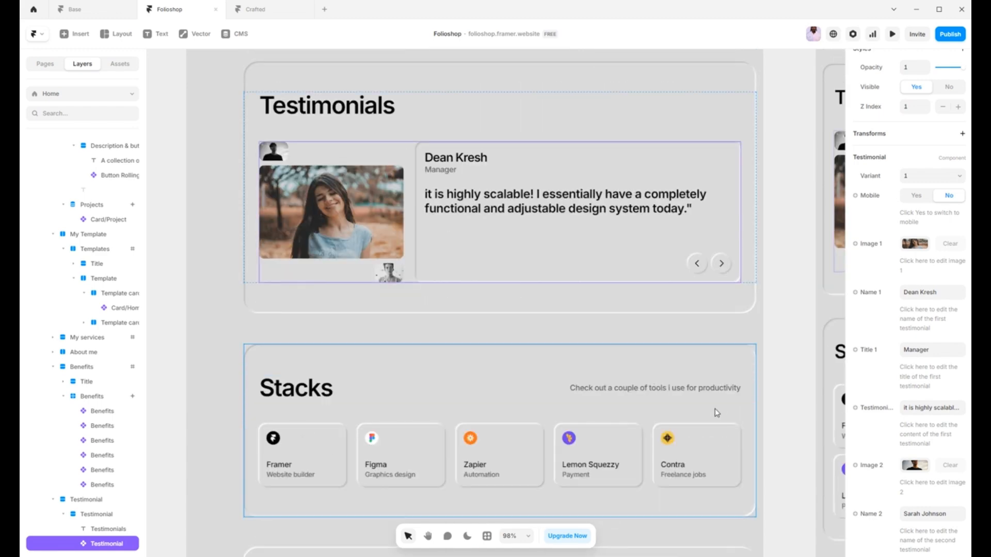
click(549, 415)
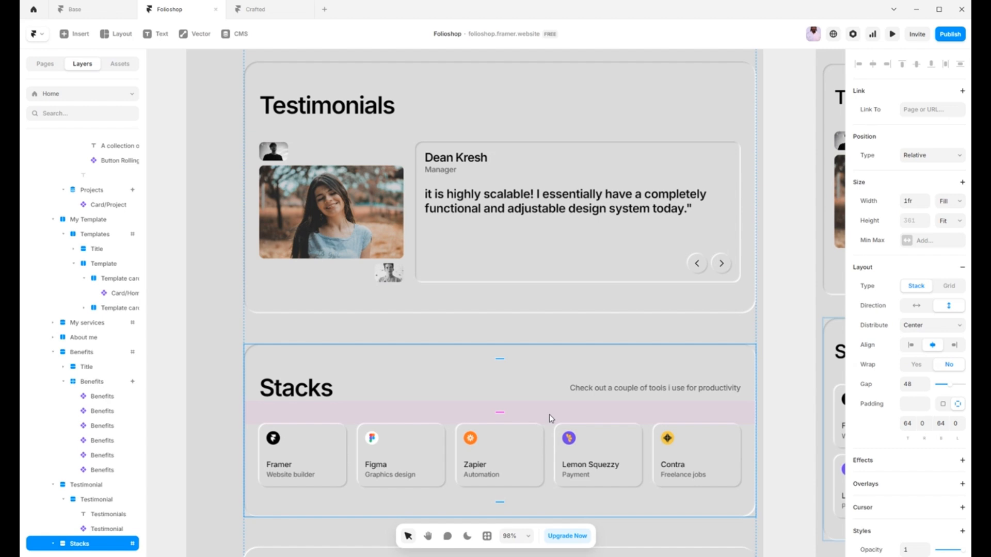
click(313, 463)
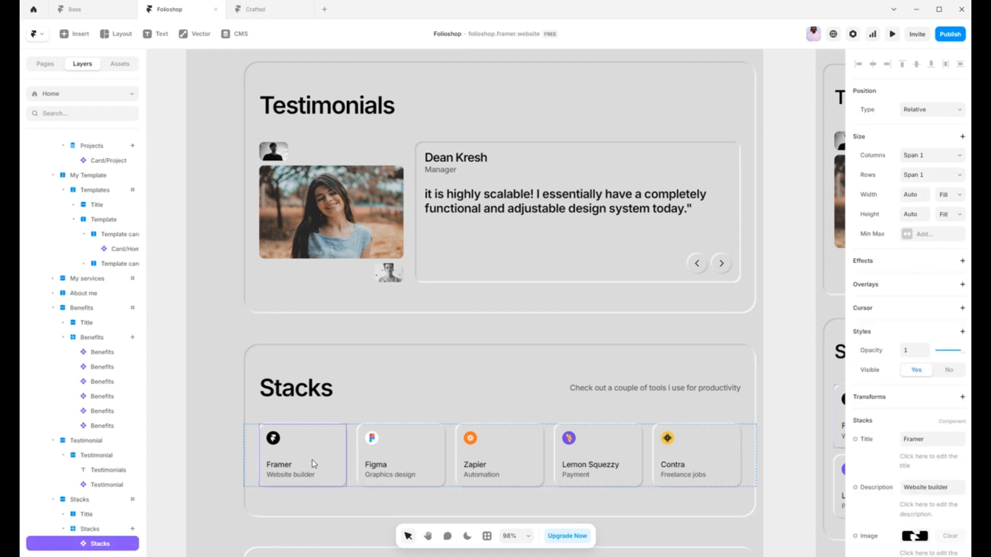
scroll(929, 336, down, 3)
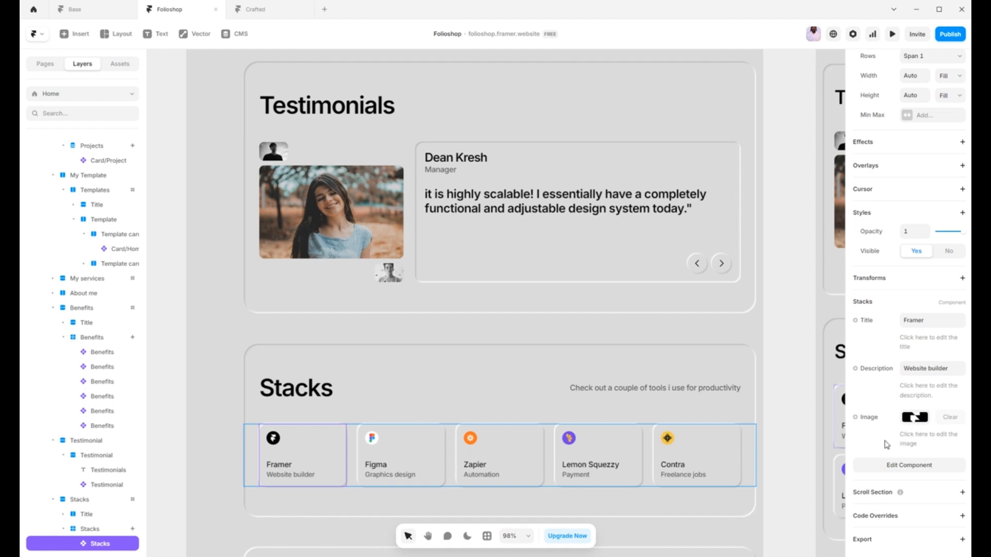
Step: Select the first card in the Blog section and check its title, image, category and link settings
scroll(796, 452, down, 2)
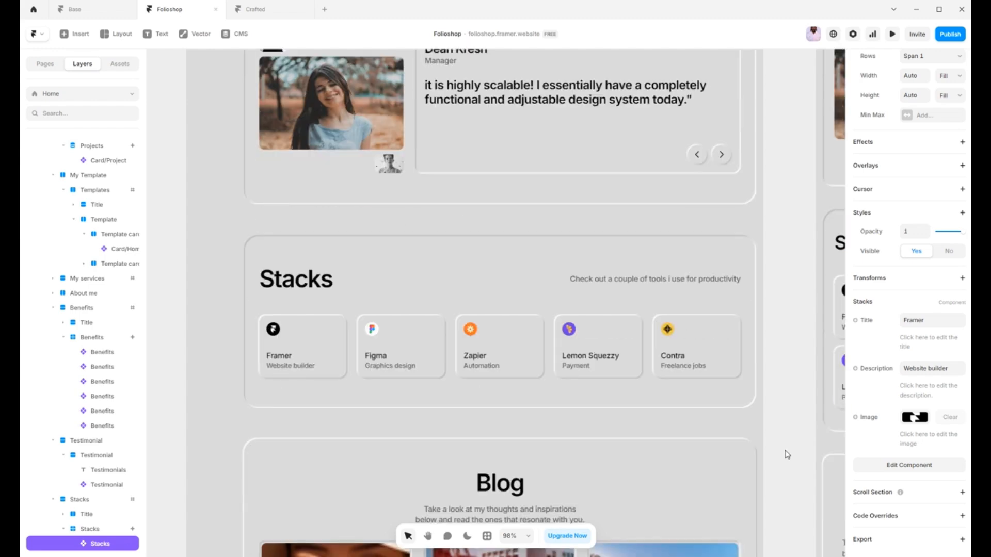
scroll(788, 454, down, 1)
scroll(725, 452, down, 3)
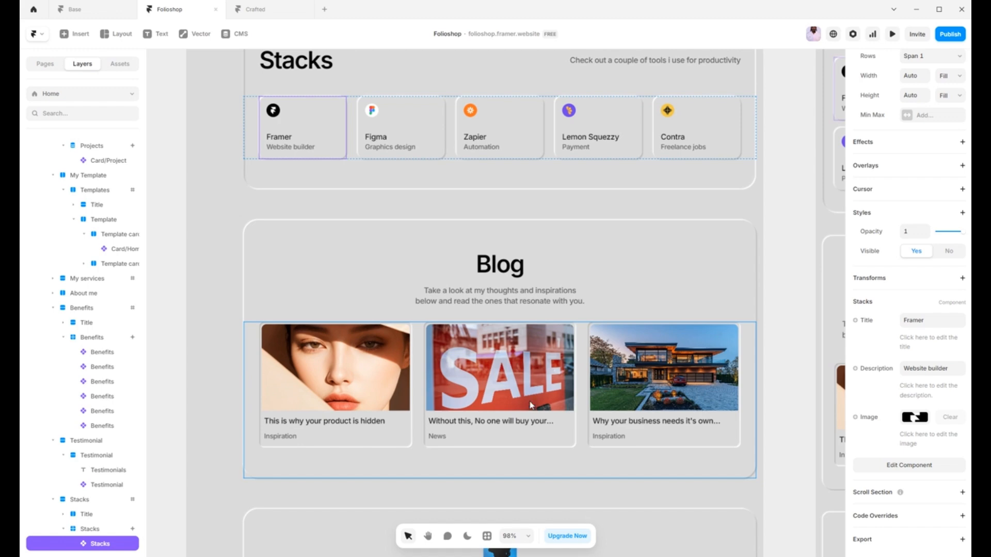
click(387, 401)
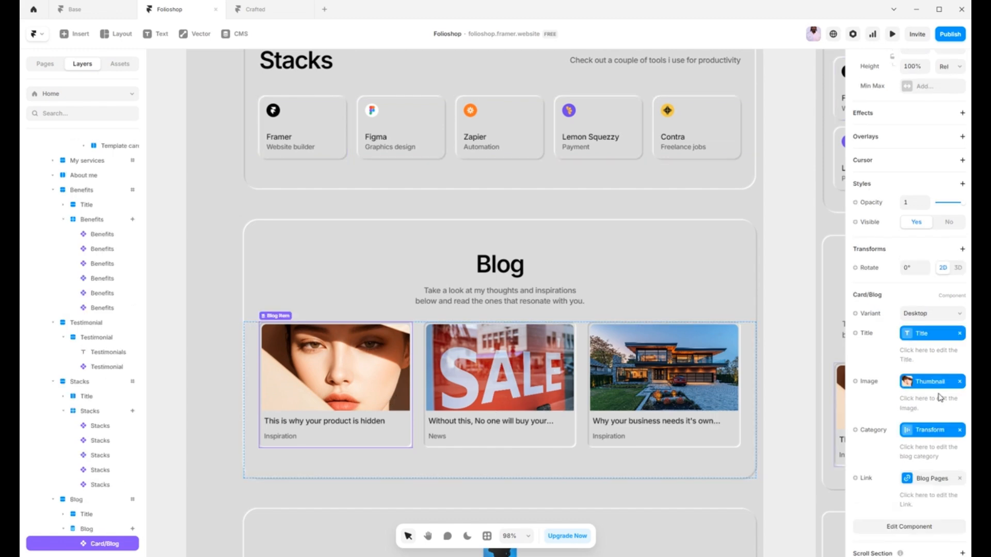
Step: Open the page's layout template from the "Ready to Make Something Amazing?" area and enter the Footer component
scroll(726, 388, down, 5)
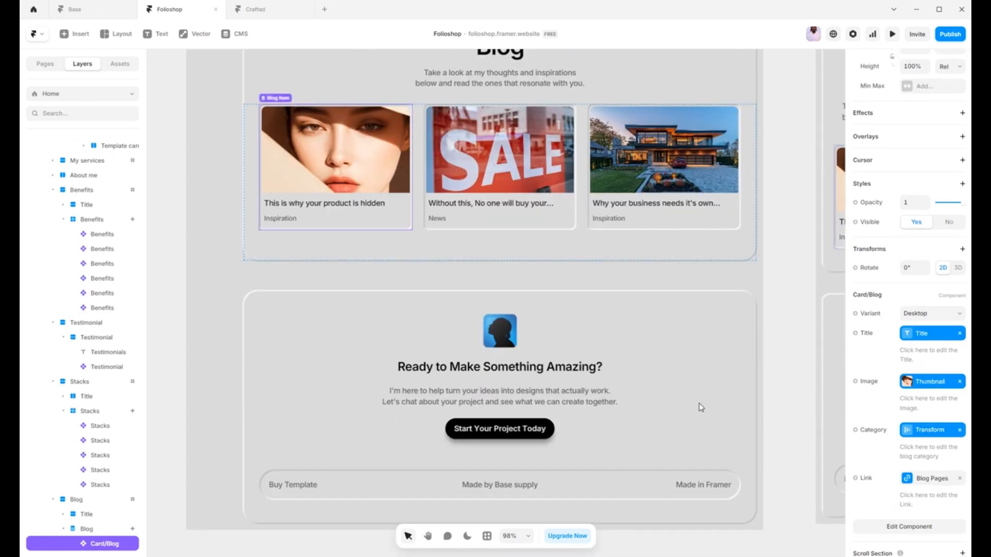
click(571, 406)
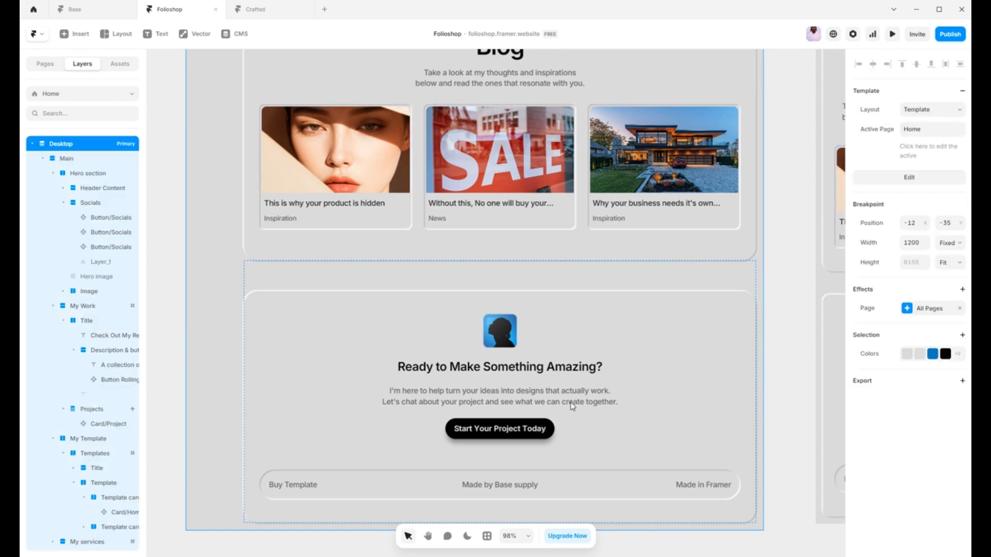
scroll(569, 400, up, 10)
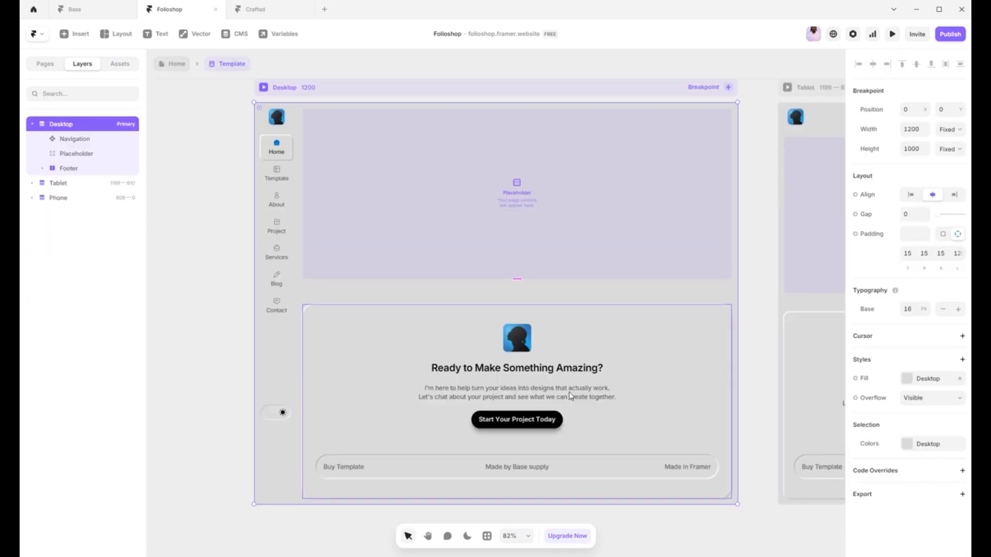
double_click(569, 394)
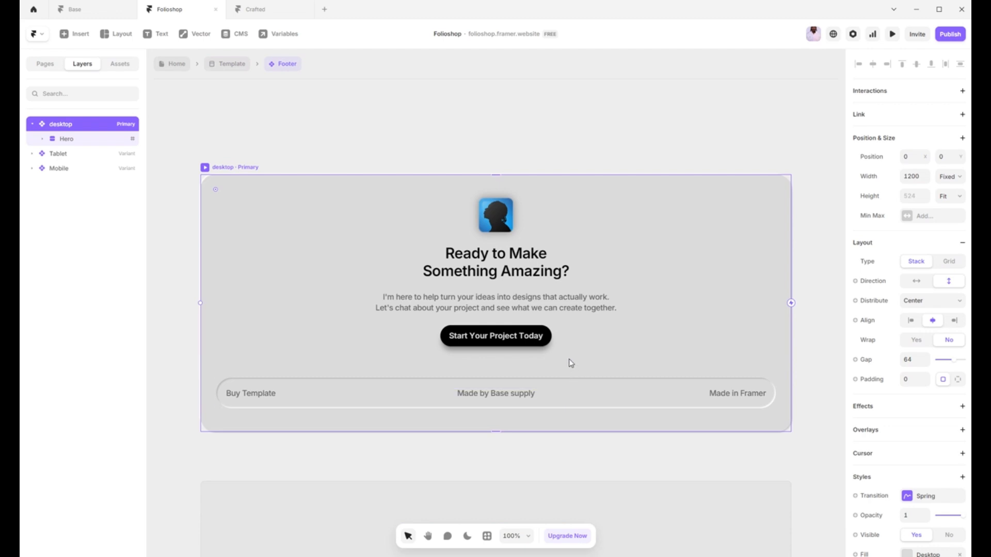
Step: Inspect the settings of the footer's logo, heading, description and "Start Your Project Today" button in the desktop variant
click(475, 328)
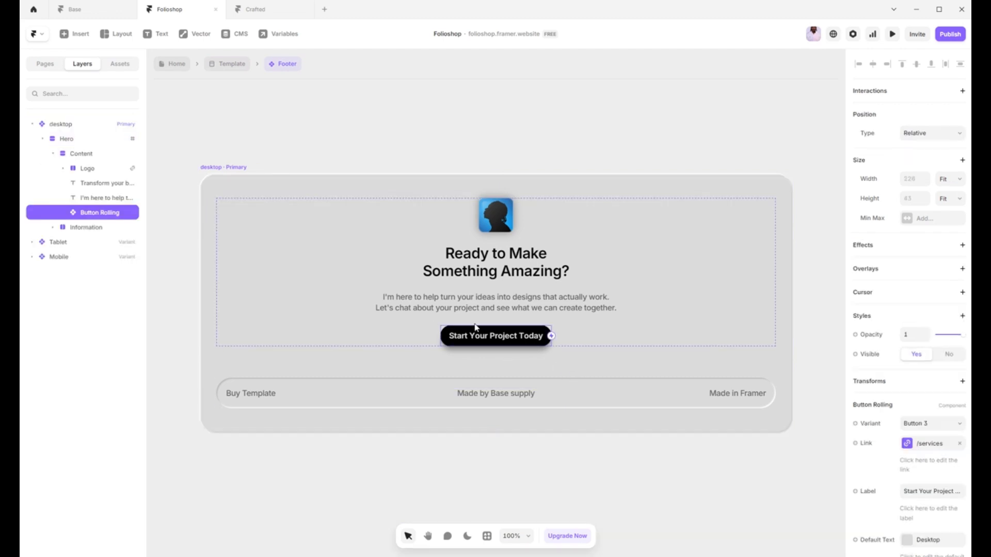
click(496, 222)
click(489, 277)
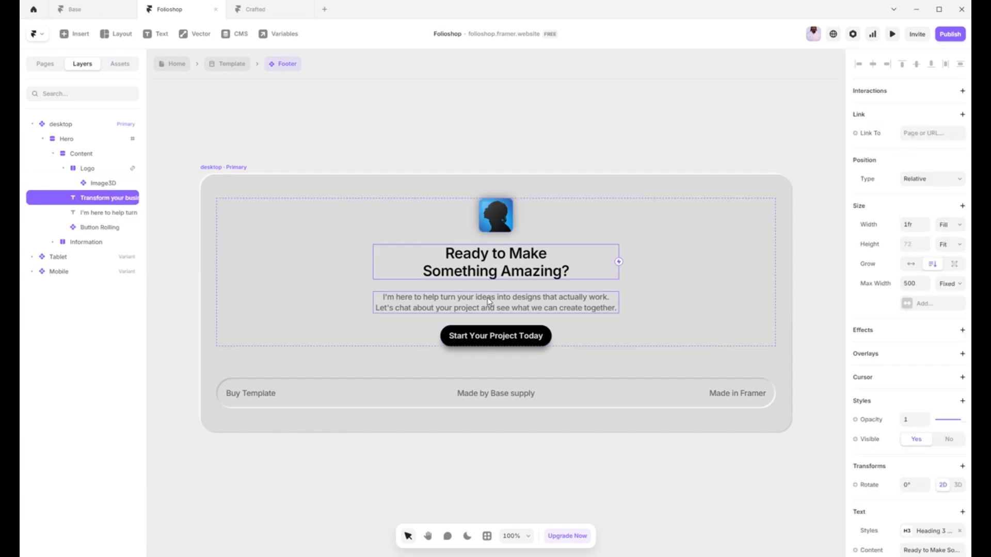
click(486, 304)
click(497, 339)
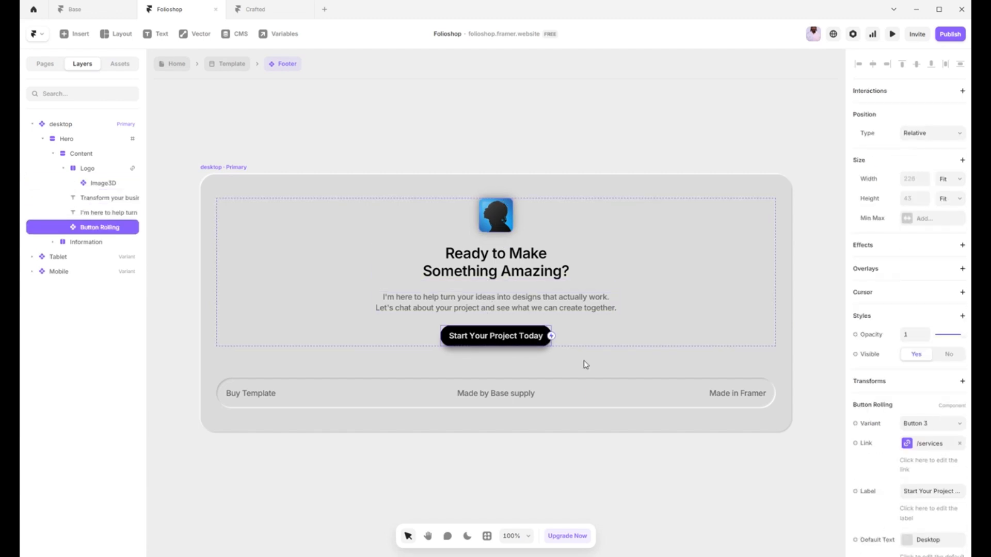
Step: Check the footer button's link, label and color settings, and exit the Footer component and layout template back to the Home page
scroll(951, 491, down, 3)
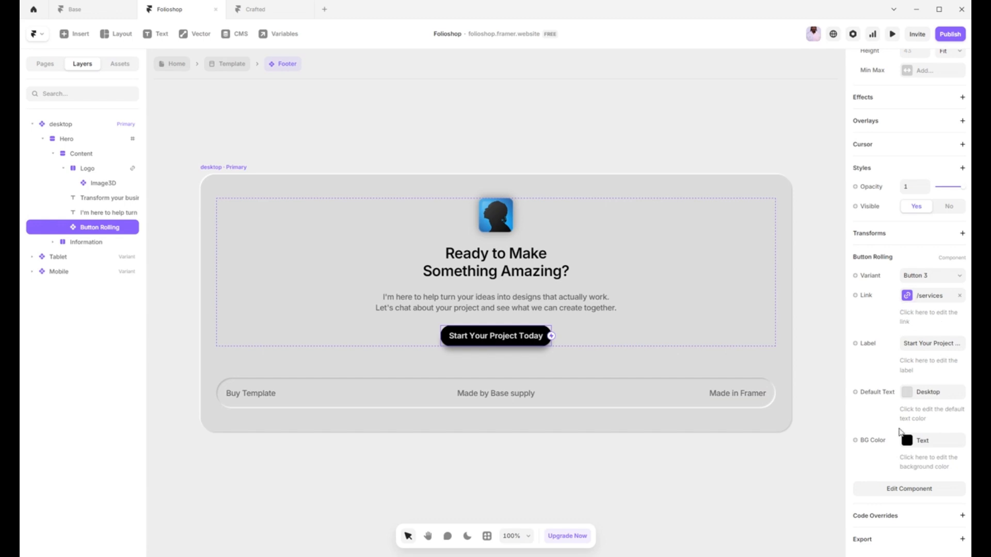
click(679, 454)
double_click(674, 451)
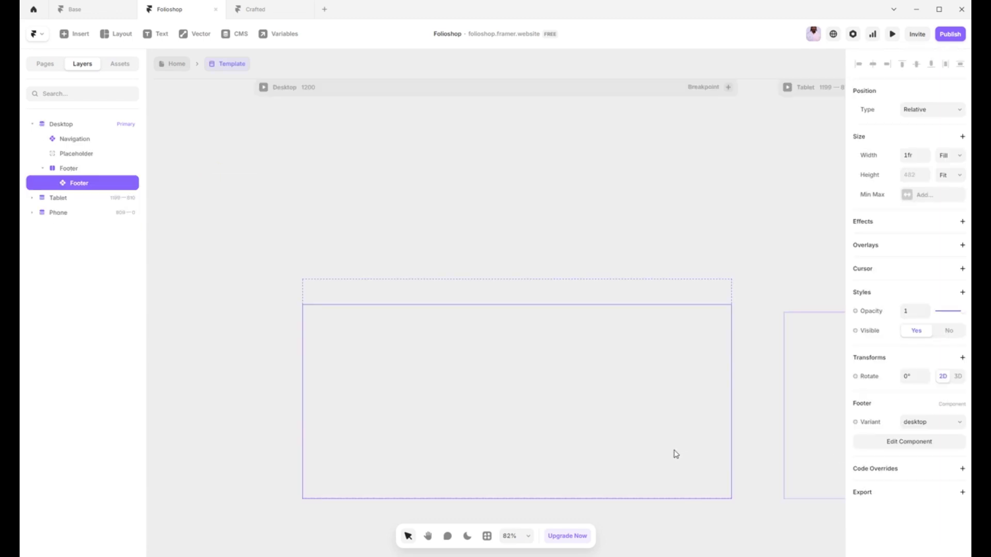
double_click(747, 361)
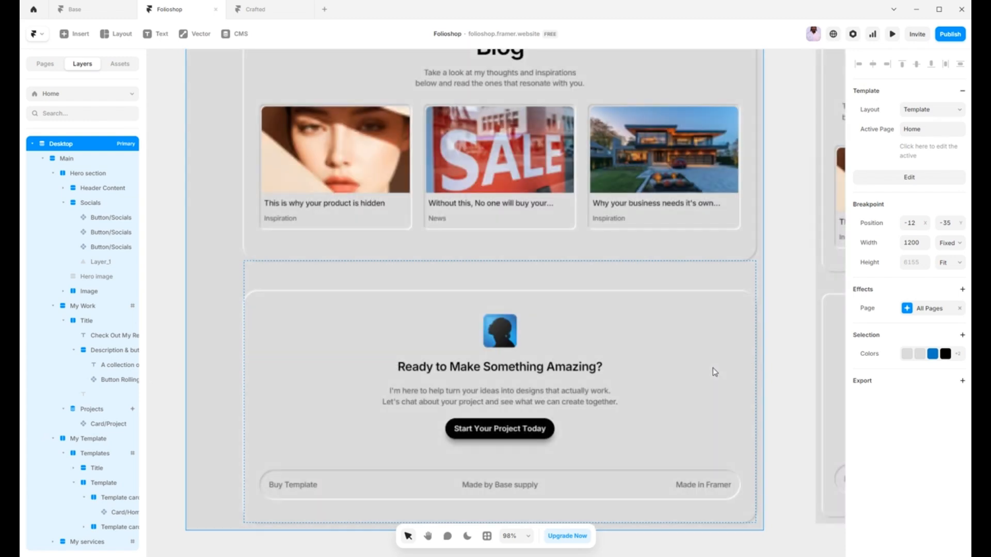
Step: Browse the project's component assets, looking through the Navigation, Element and Button folders, and collapse the Project folder
click(32, 144)
click(118, 65)
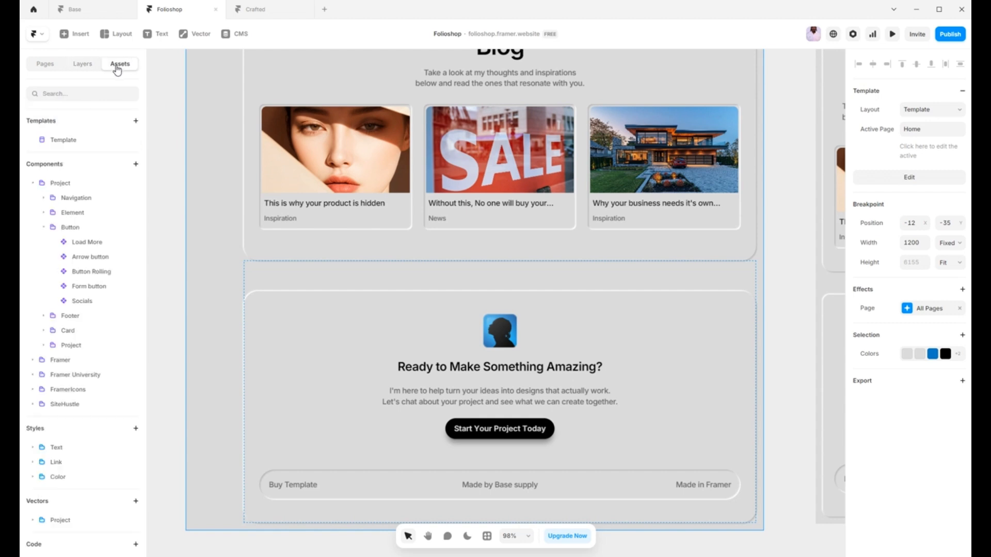
click(43, 227)
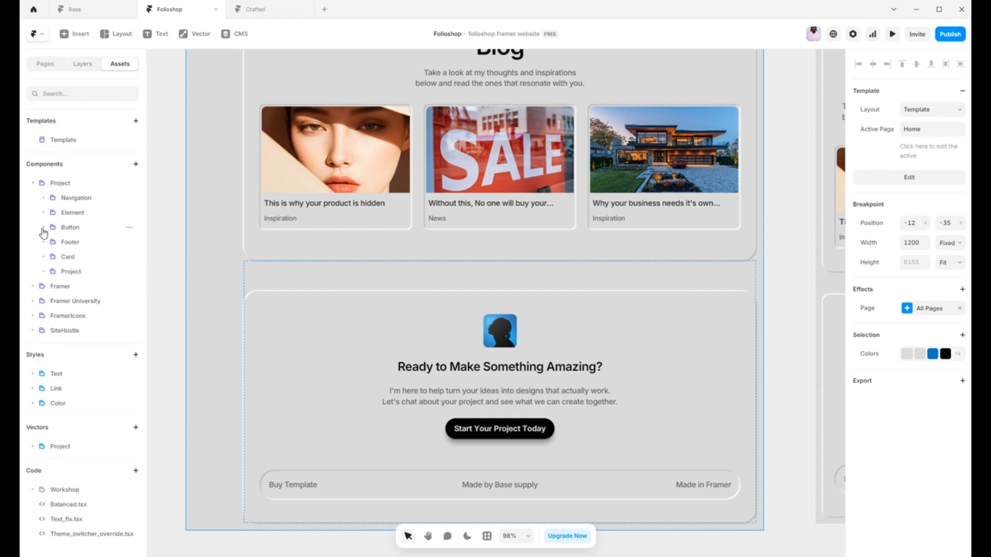
click(44, 199)
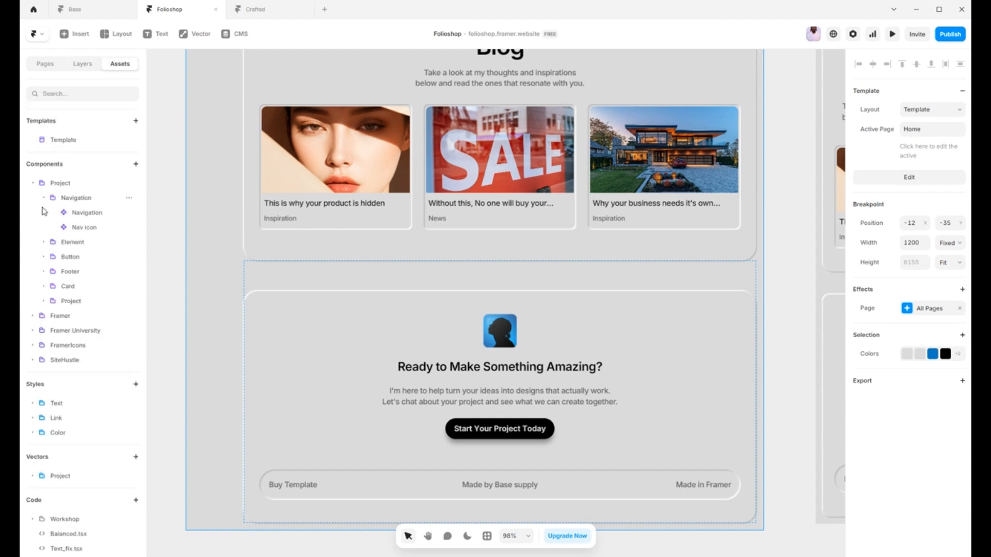
click(44, 244)
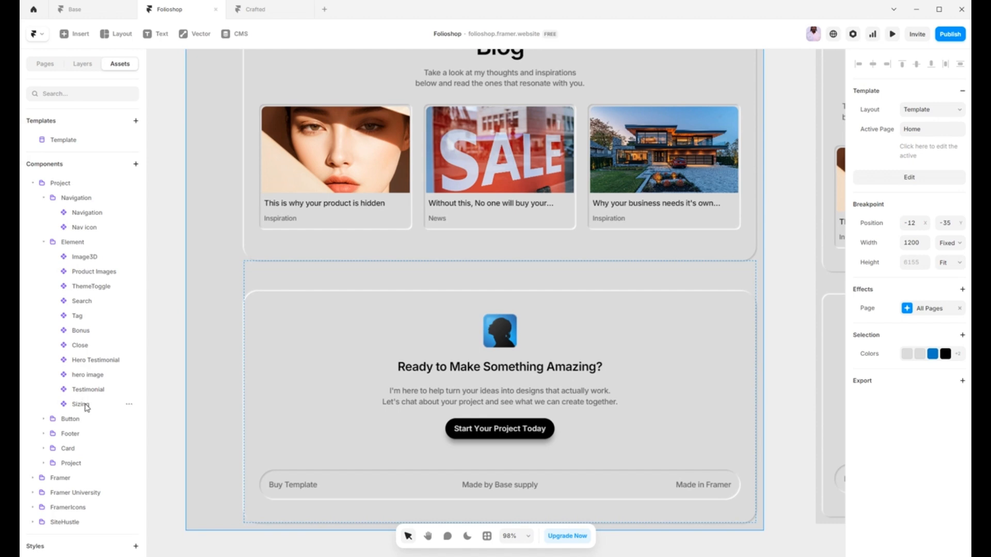
click(43, 419)
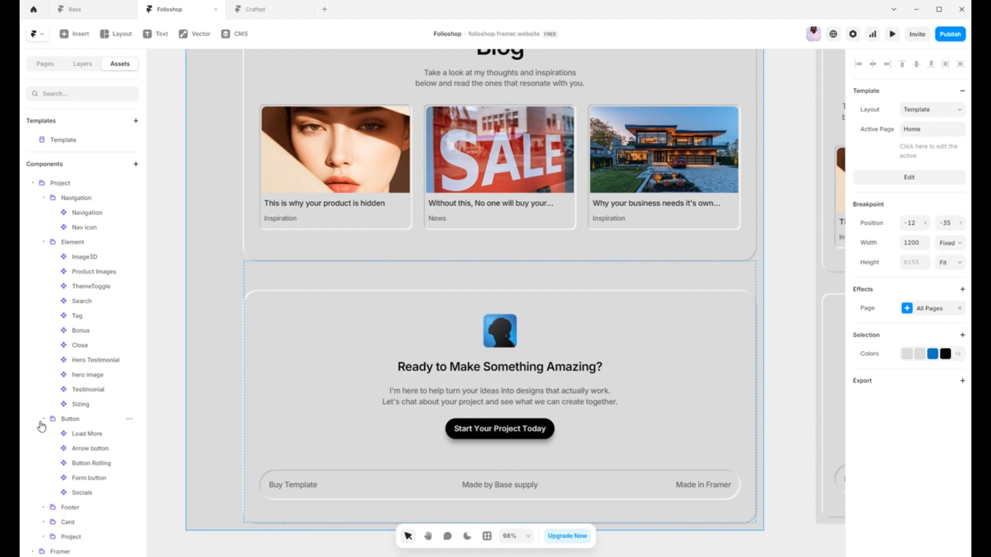
click(43, 419)
click(44, 243)
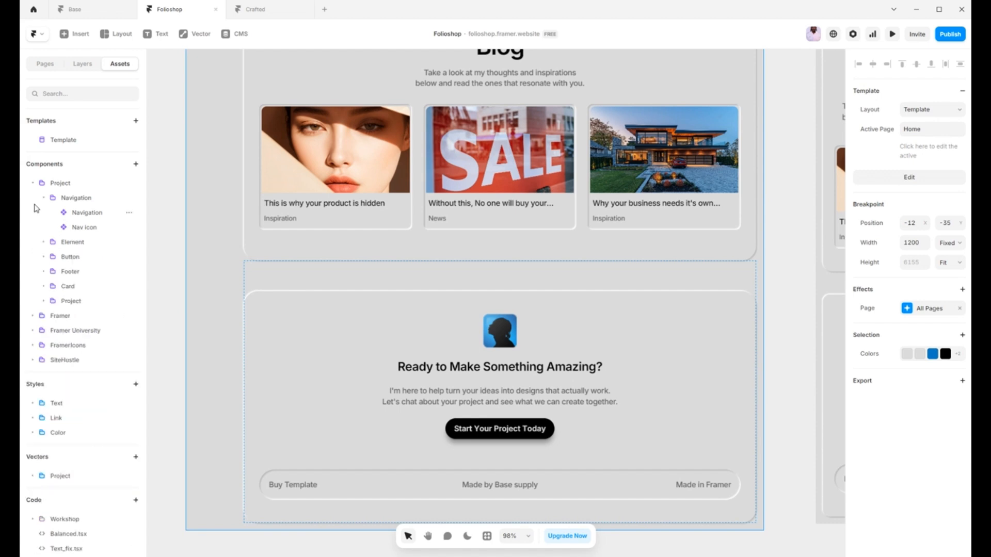
click(33, 184)
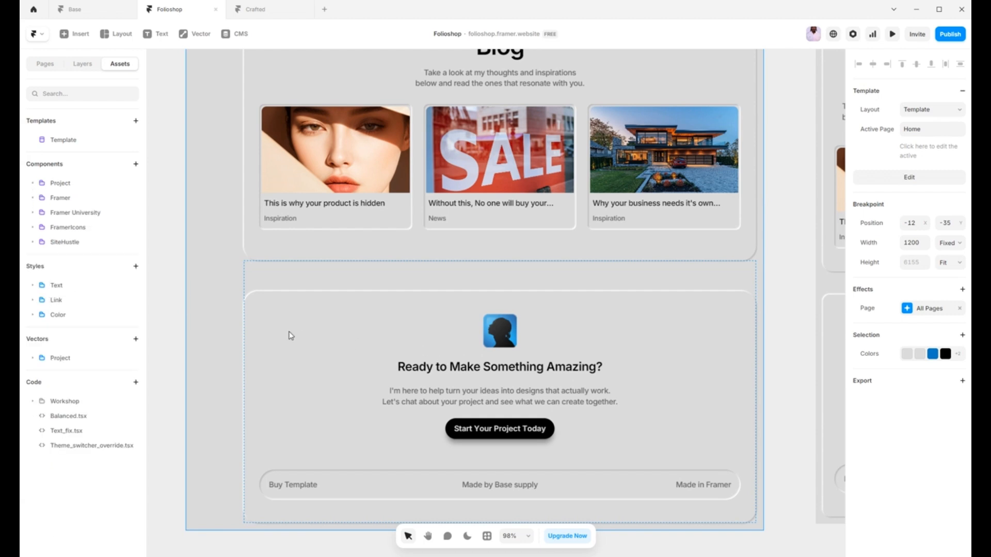
Step: Inspect the Heading 2 text style and compare its settings across the L, M and S breakpoints
click(33, 286)
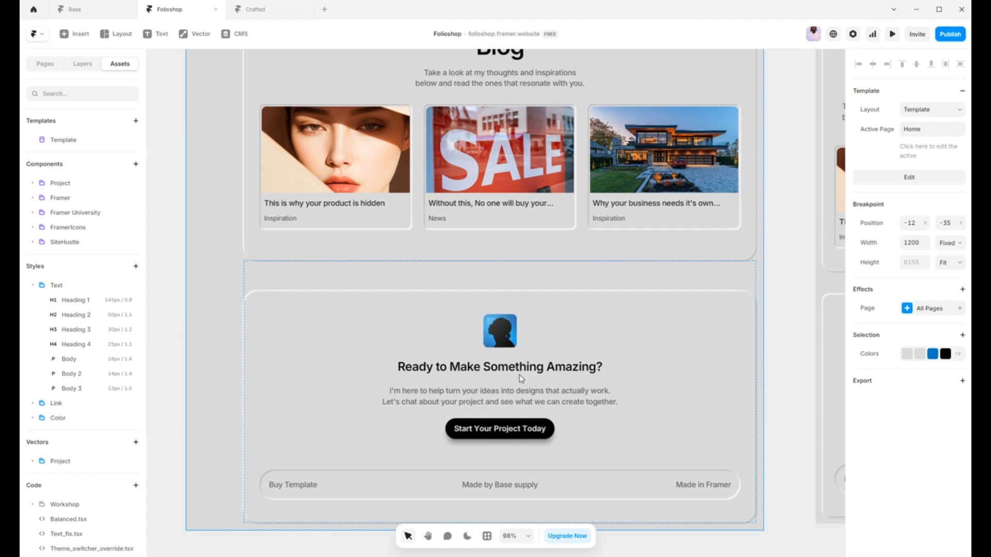
click(73, 317)
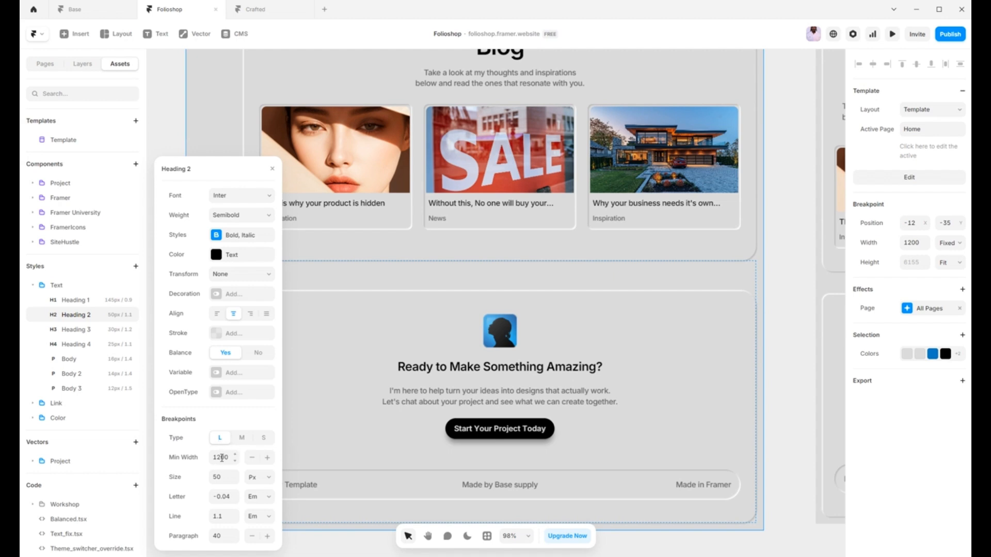
click(242, 439)
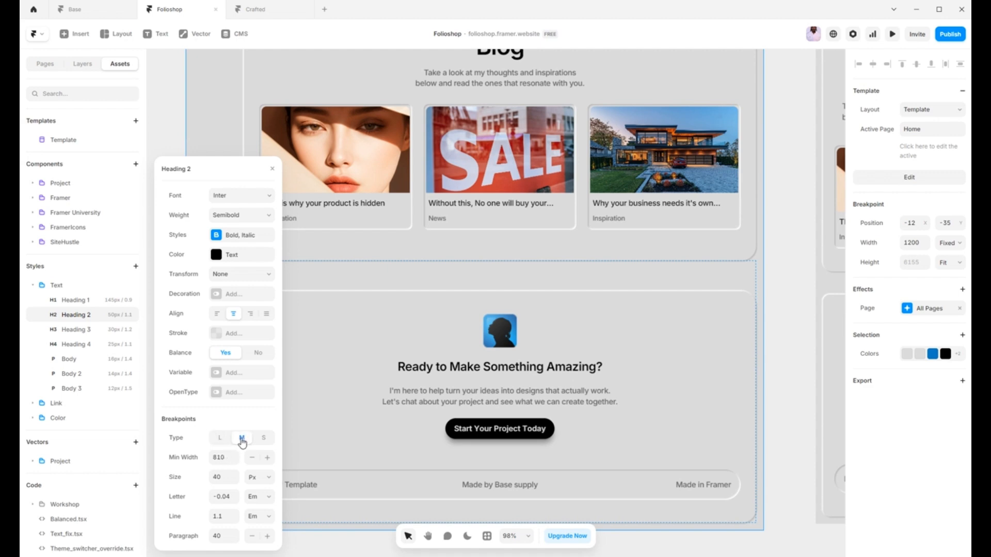
click(264, 440)
click(240, 438)
click(221, 439)
click(242, 440)
click(271, 168)
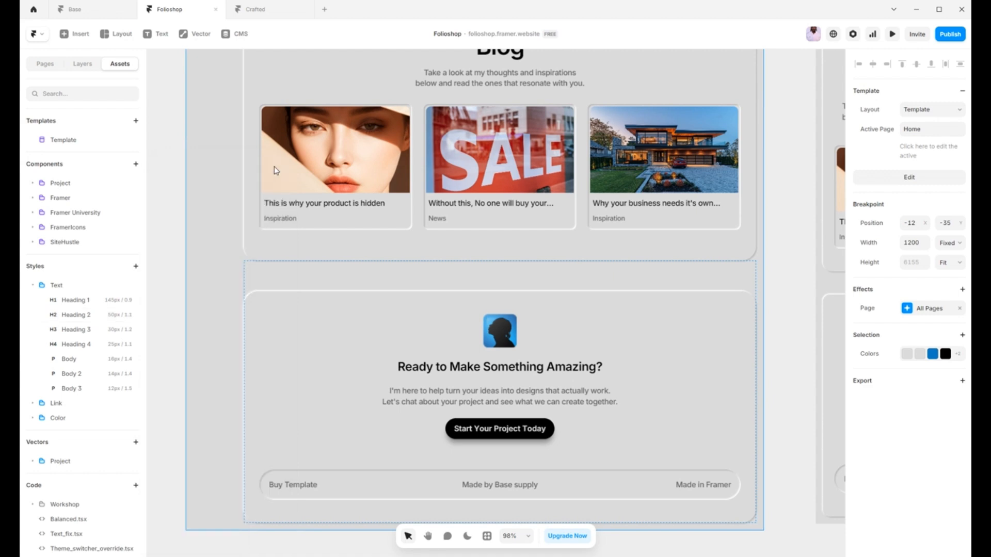
Step: Expand the color styles and inspect the hex value of the Primary color style
click(33, 418)
scroll(67, 434, down, 3)
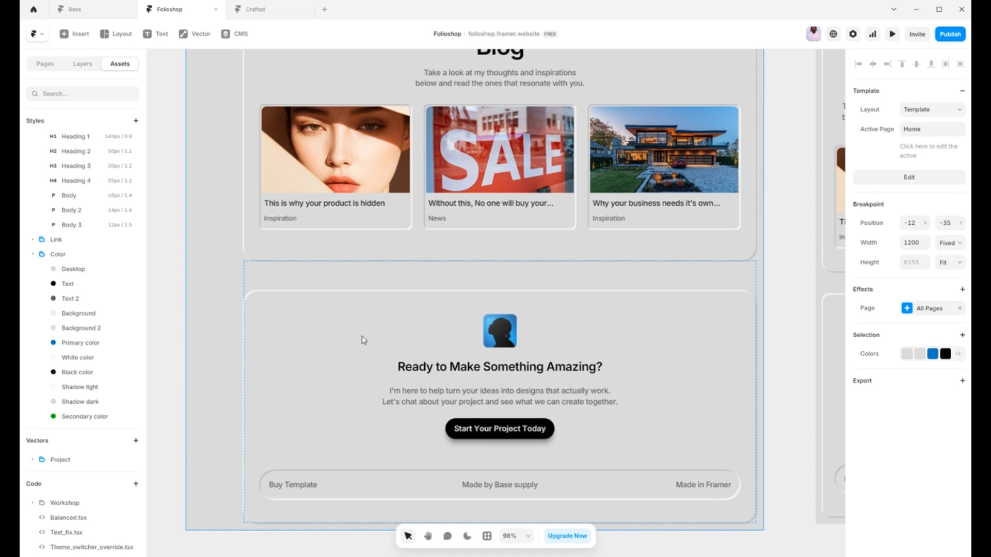
click(71, 347)
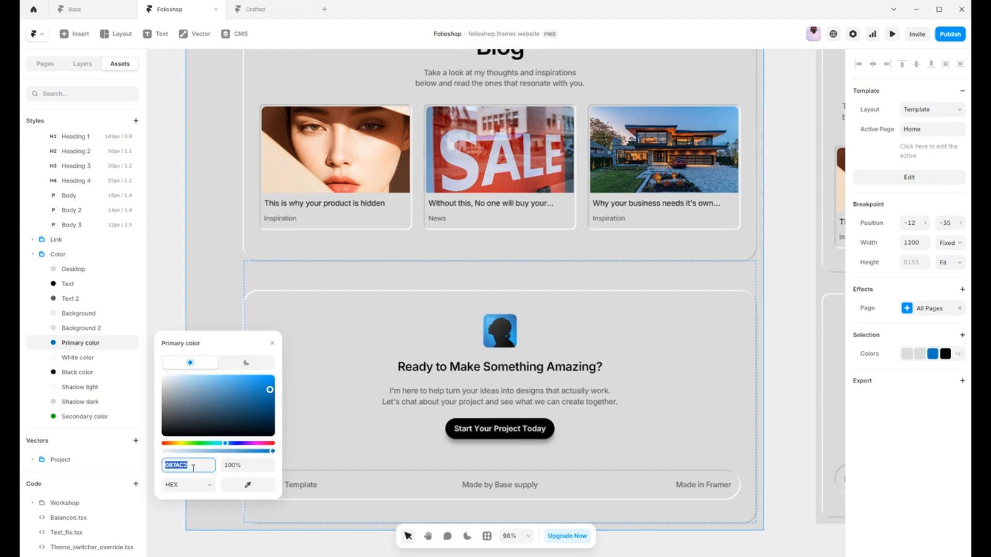
click(272, 345)
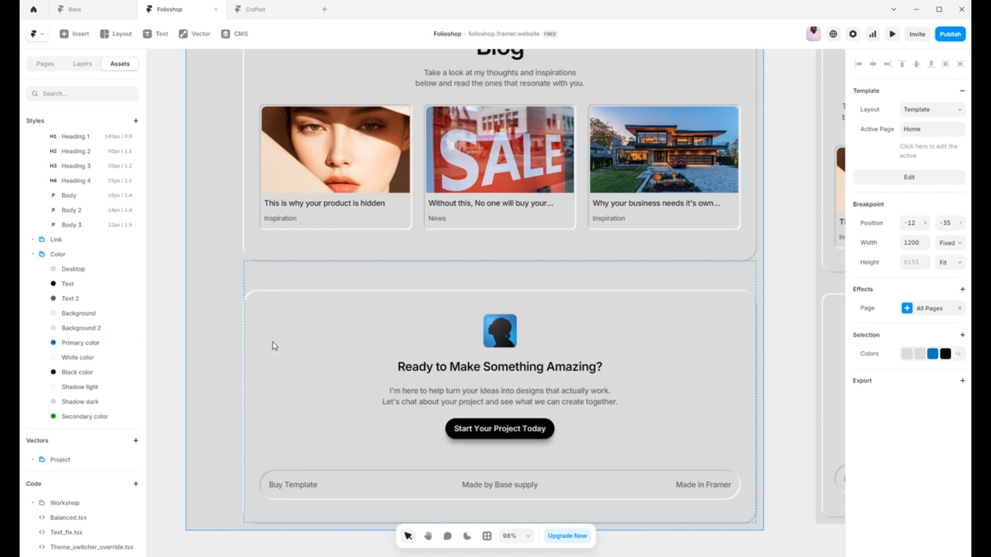
Step: Deselect the desktop frame, preview the Home page canvas in the dark theme and return it to the light theme
click(179, 304)
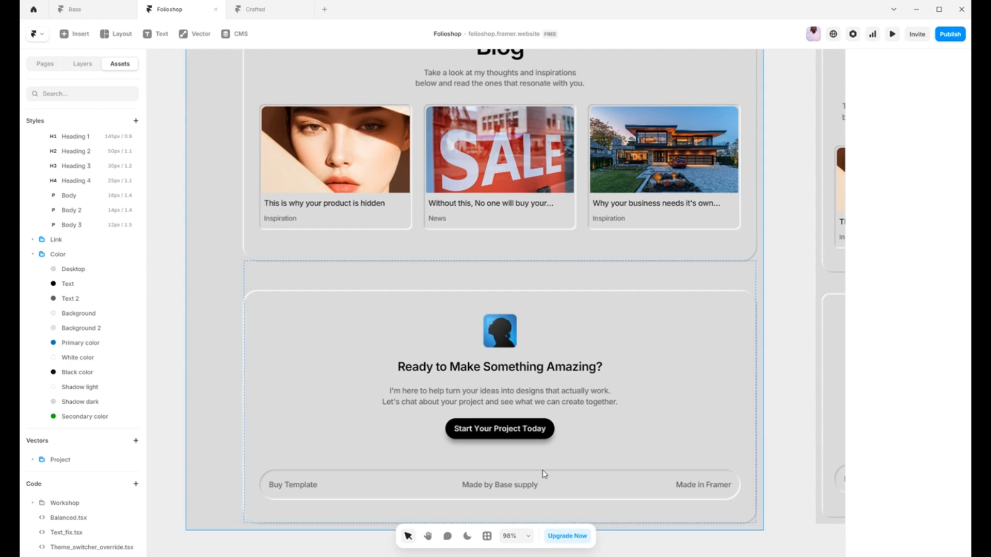
click(467, 536)
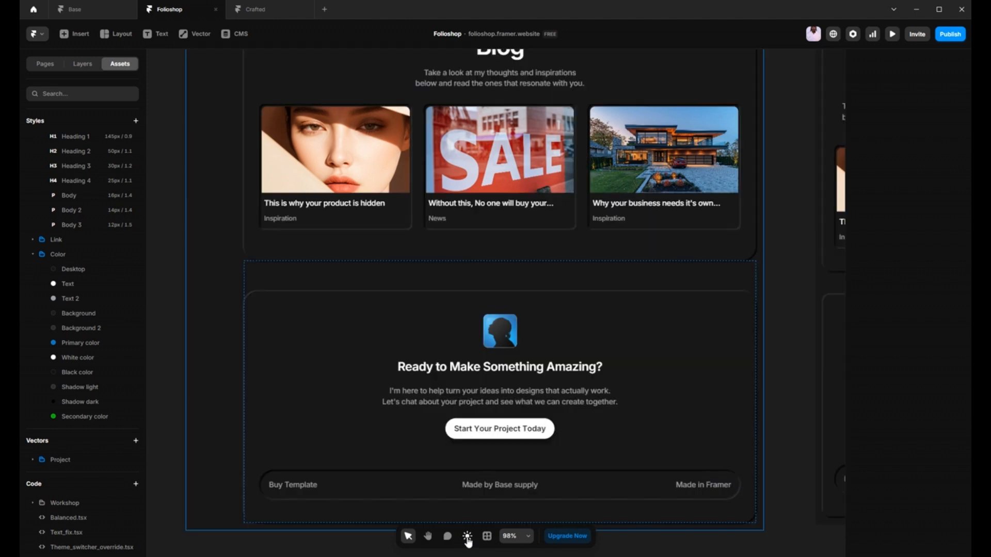
click(467, 538)
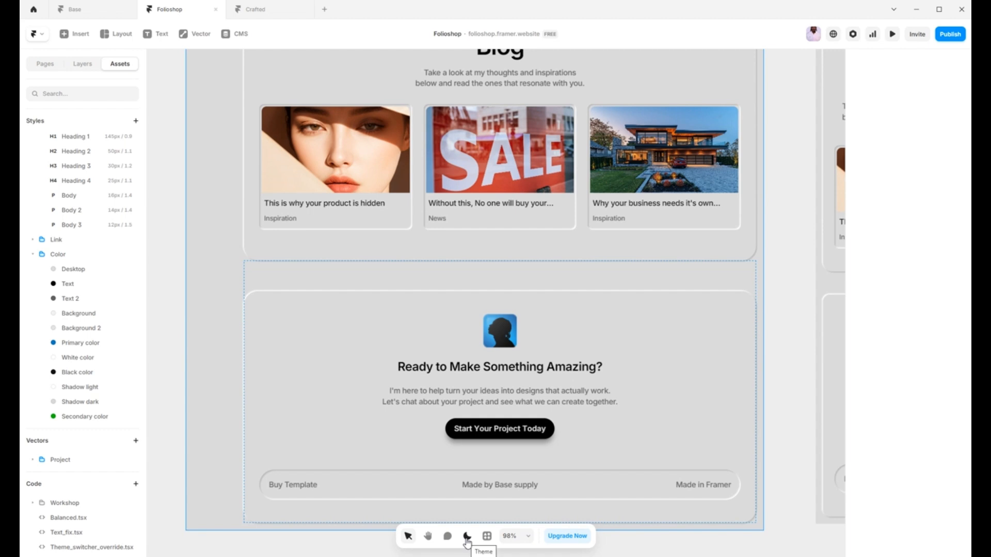
Step: Compare the light and dark theme values of the Desktop color style, and collapse the Color and Text style folders
click(73, 271)
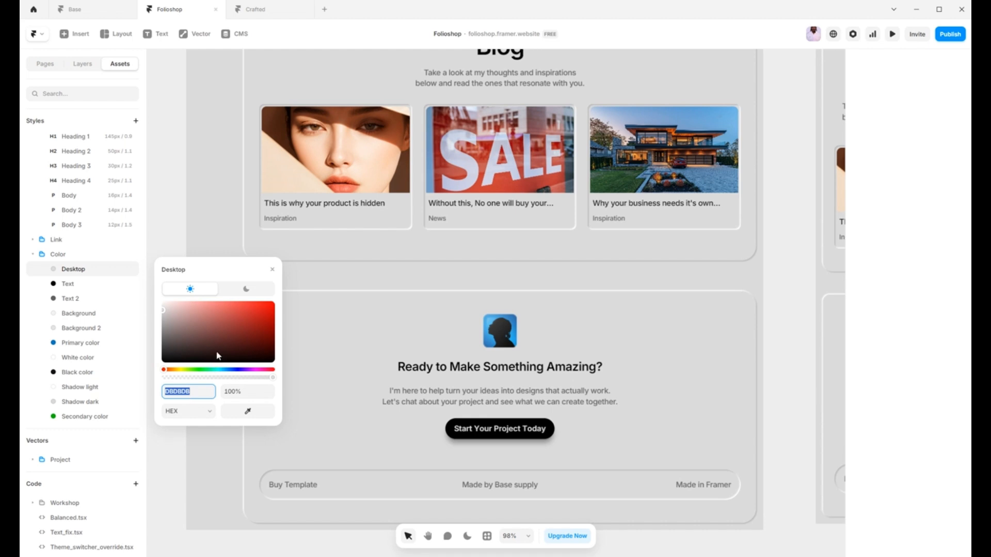
click(246, 290)
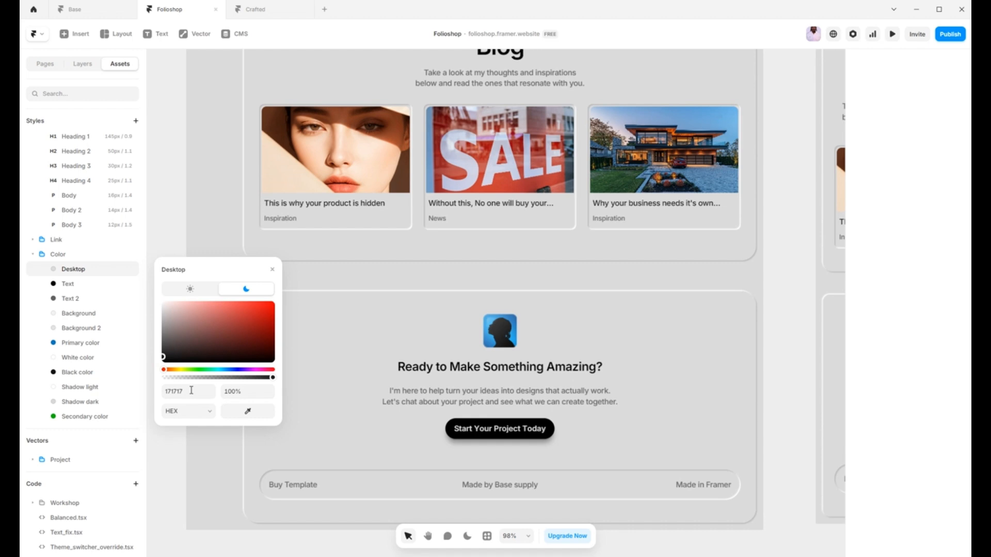
click(189, 288)
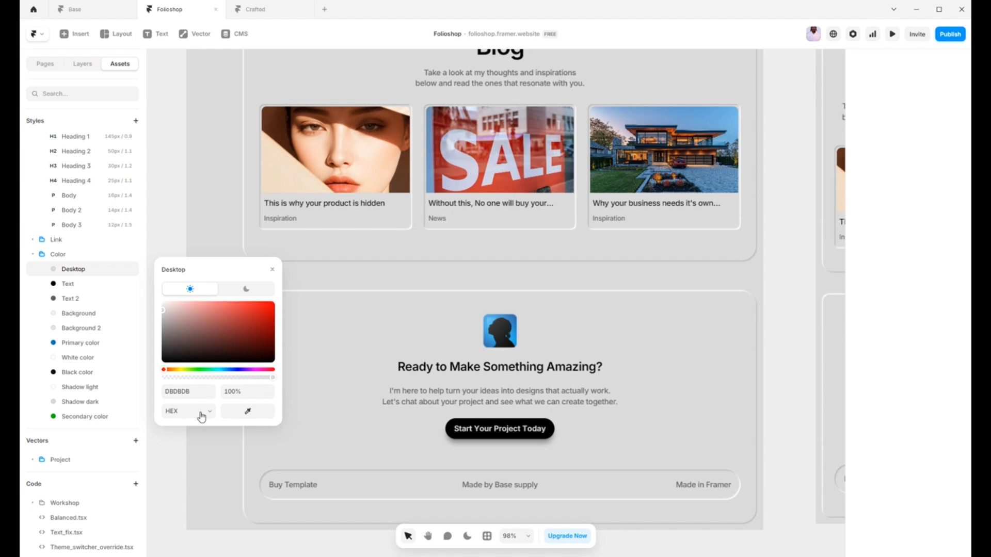
click(186, 388)
click(244, 289)
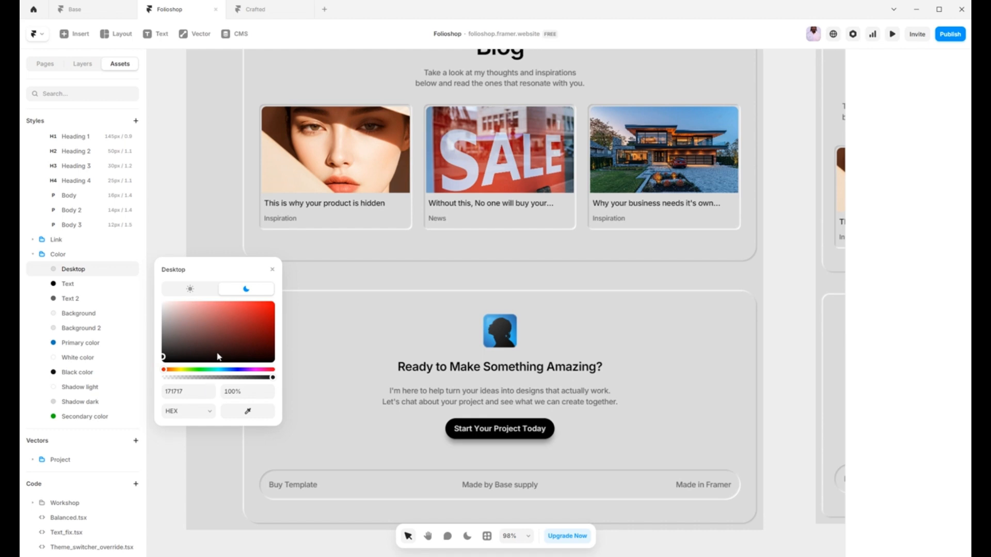
click(199, 289)
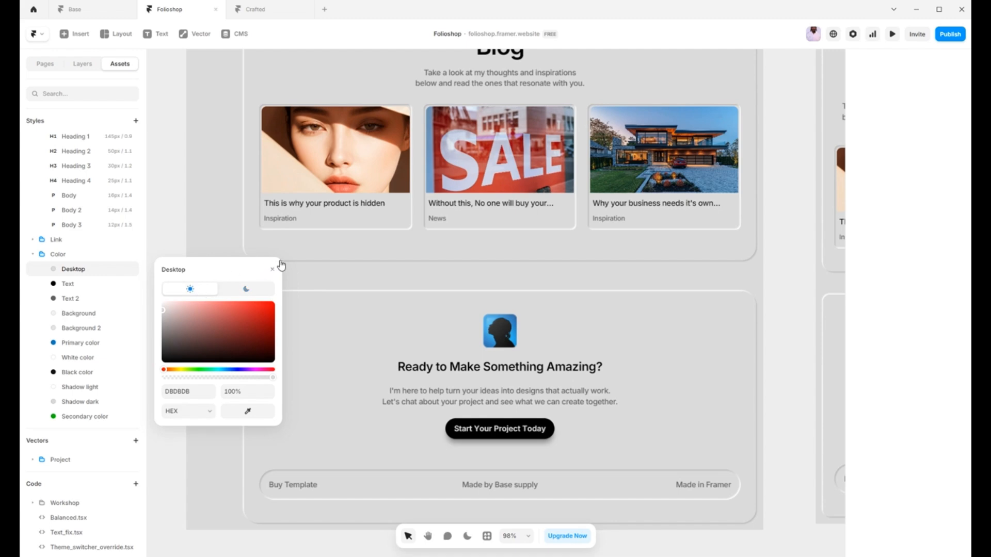
click(273, 272)
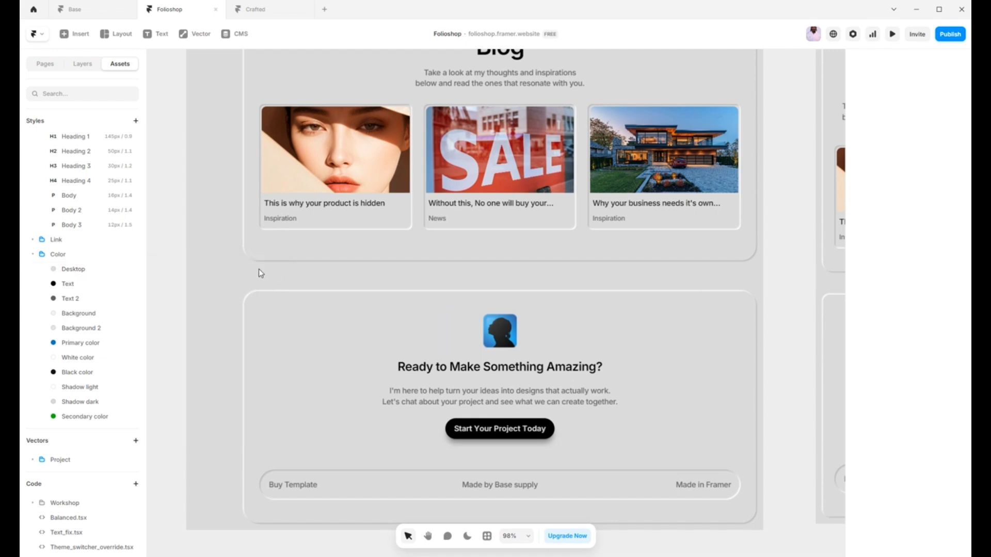
click(33, 254)
click(32, 283)
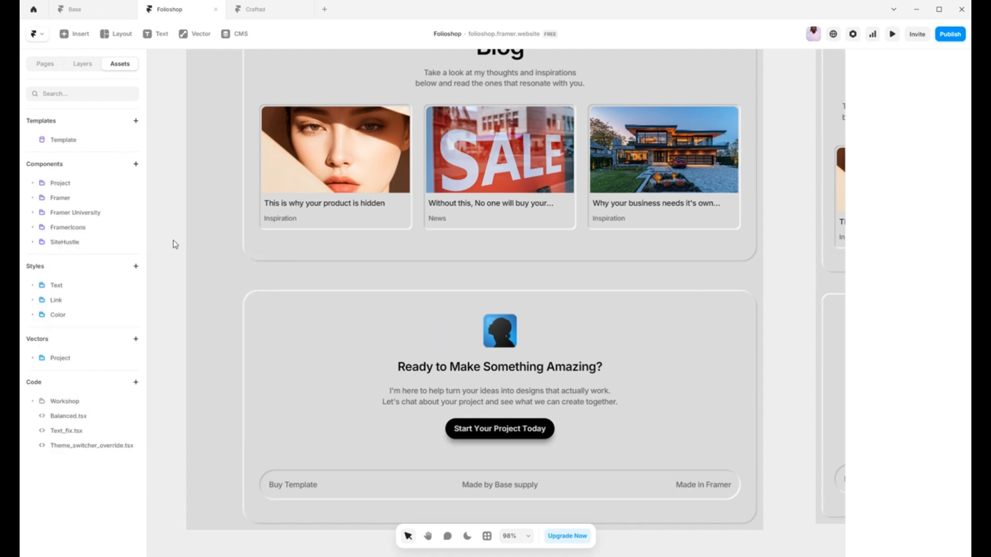
Step: Open the Globio item in the CMS Projects collection, review its image, content and link fields, and close it
click(232, 34)
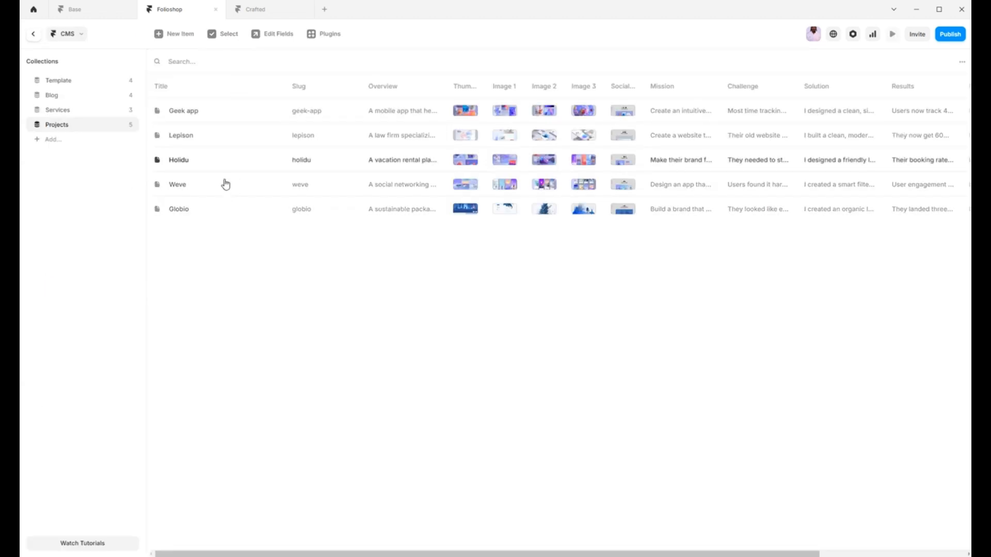
click(189, 216)
scroll(626, 254, down, 9)
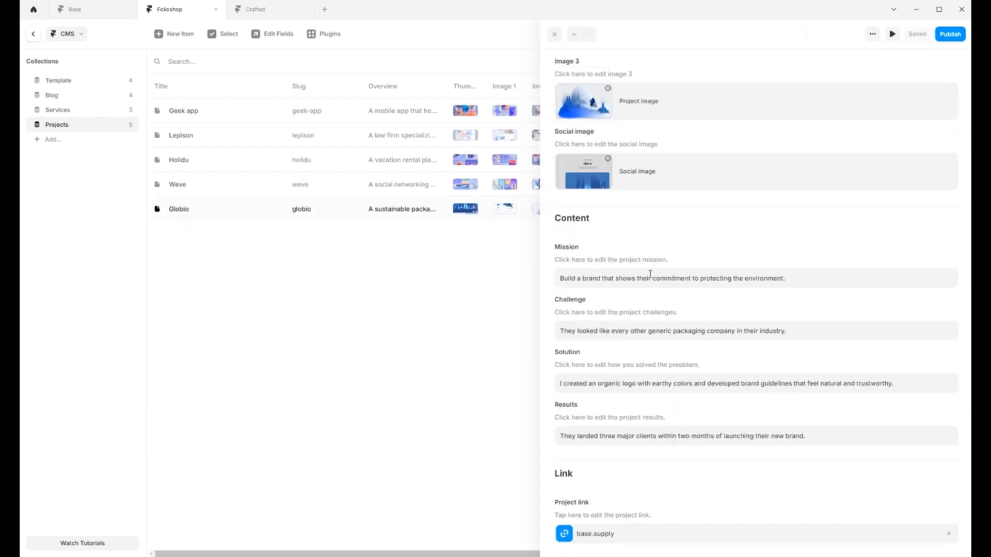
triple_click(619, 279)
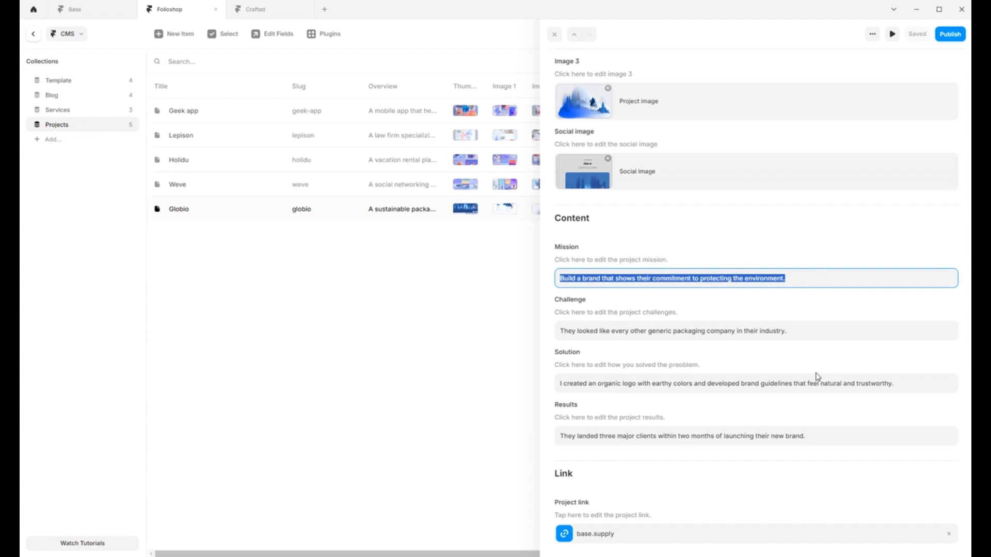
click(555, 36)
Step: Look through the items in the Services, Blog and Template CMS collections
click(54, 110)
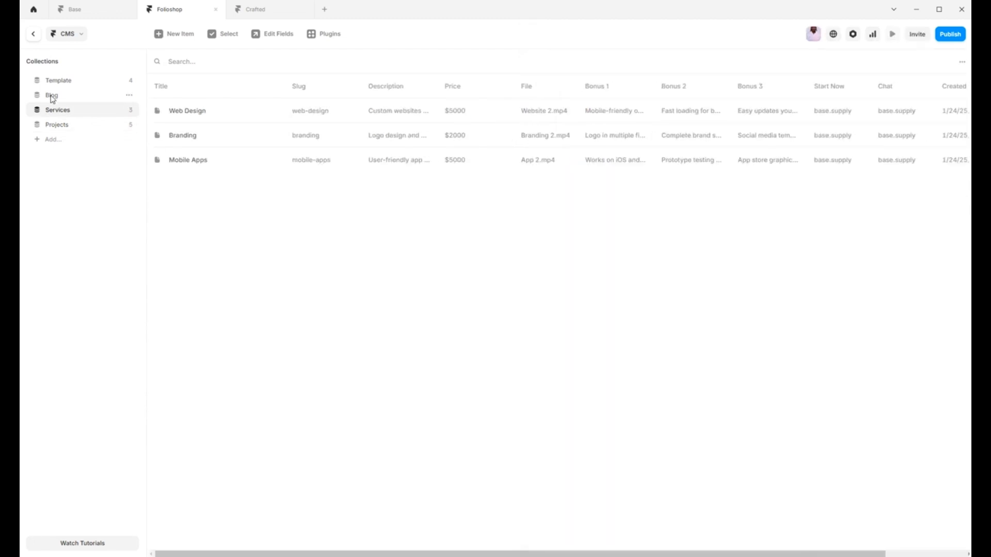
click(54, 94)
click(55, 81)
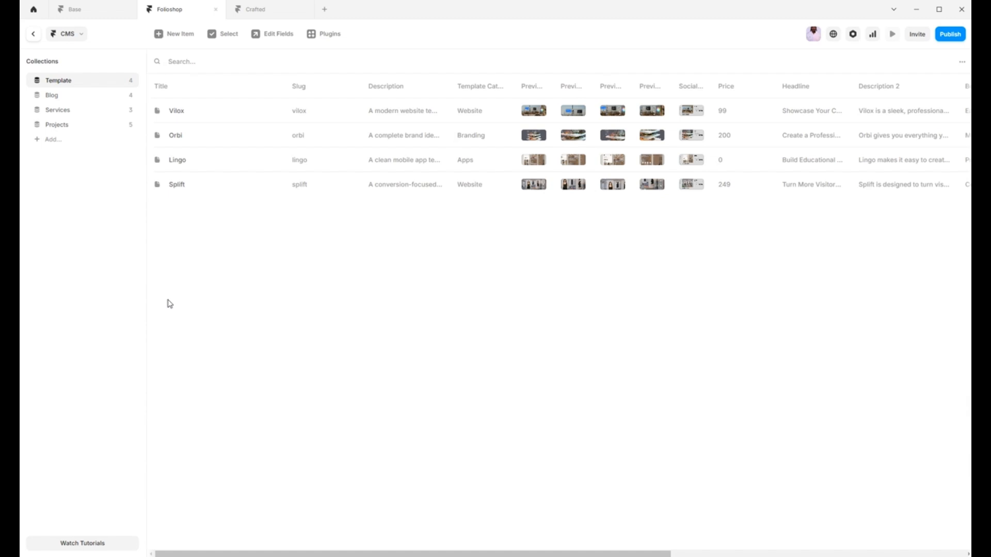